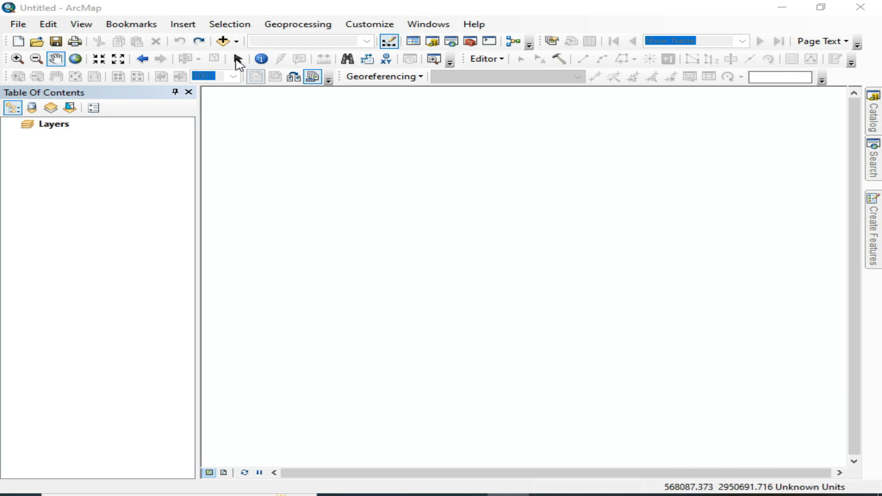
Add the Points, Polygon, Polygon2_Ward6 and Polyline shapefiles to the map
{"action": "left_click", "coordinate": [223, 43]}
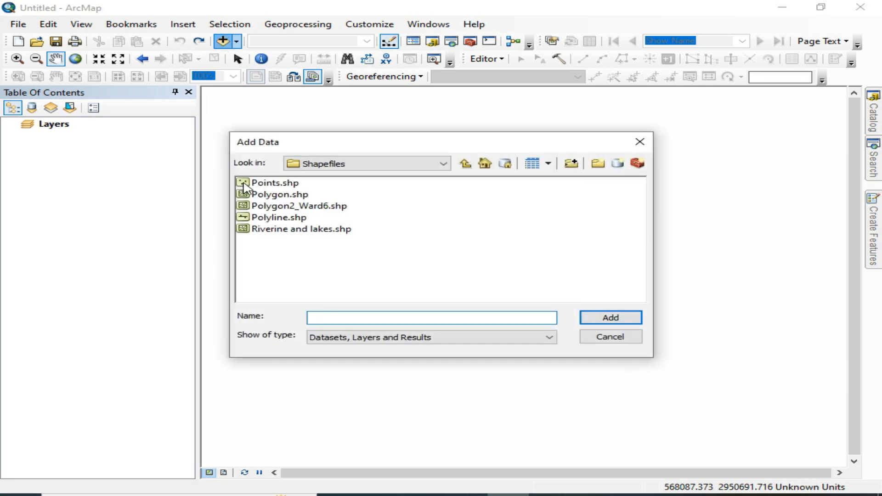
{"action": "left_click", "coordinate": [263, 187]}
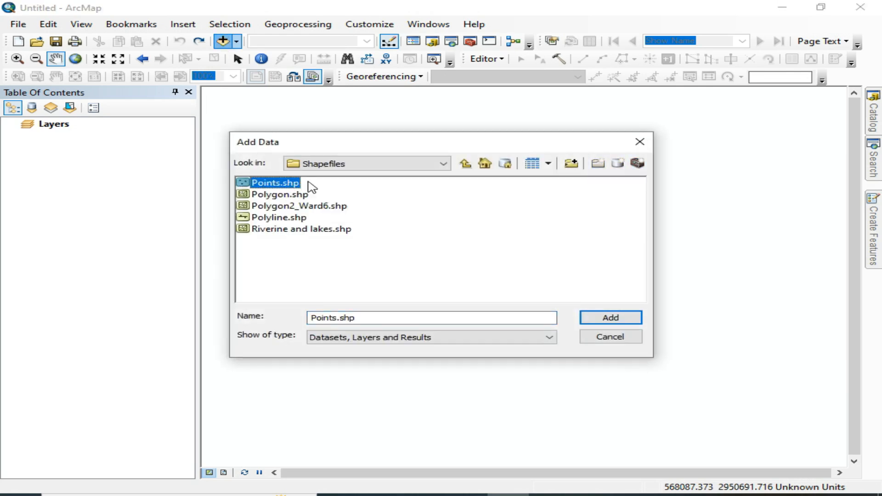
{"action": "left_click_drag", "start_coordinate": [307, 184], "coordinate": [297, 223]}
{"action": "left_click", "coordinate": [611, 318]}
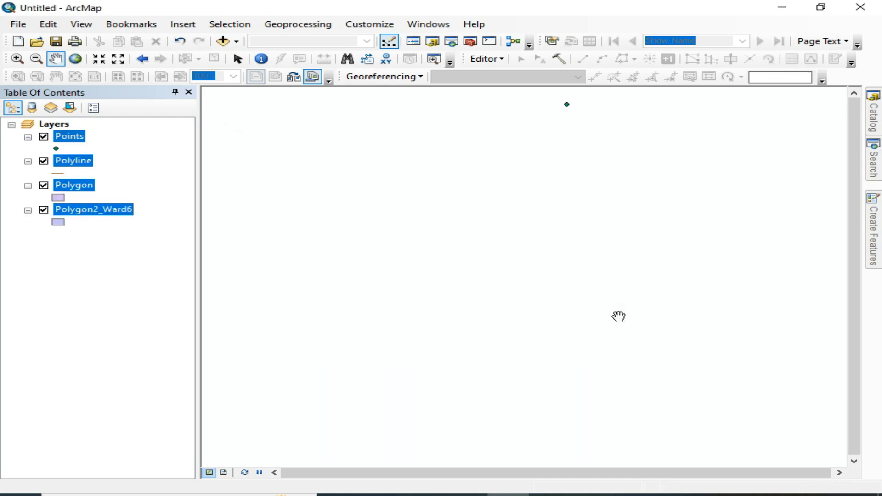
Remove the Polygon2_Ward6 layer from the map
{"action": "left_click", "coordinate": [48, 277]}
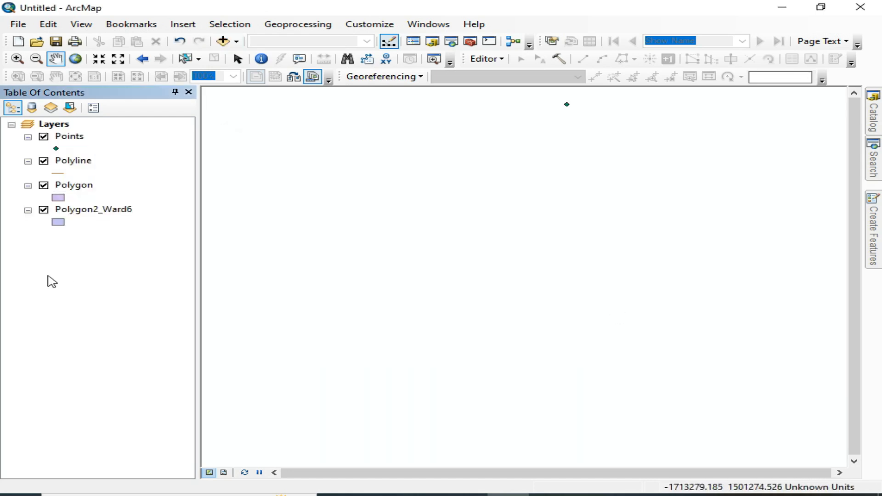
{"action": "right_click", "coordinate": [81, 213]}
{"action": "left_click", "coordinate": [128, 224]}
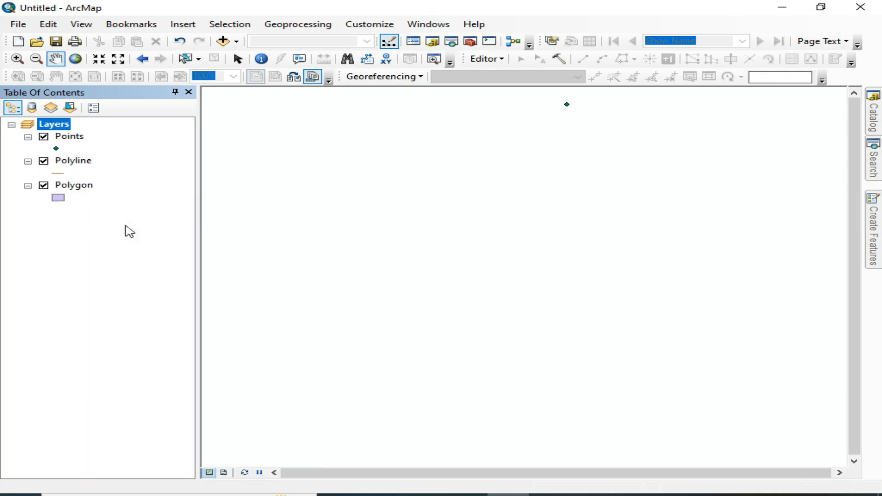
{"action": "left_click", "coordinate": [64, 140]}
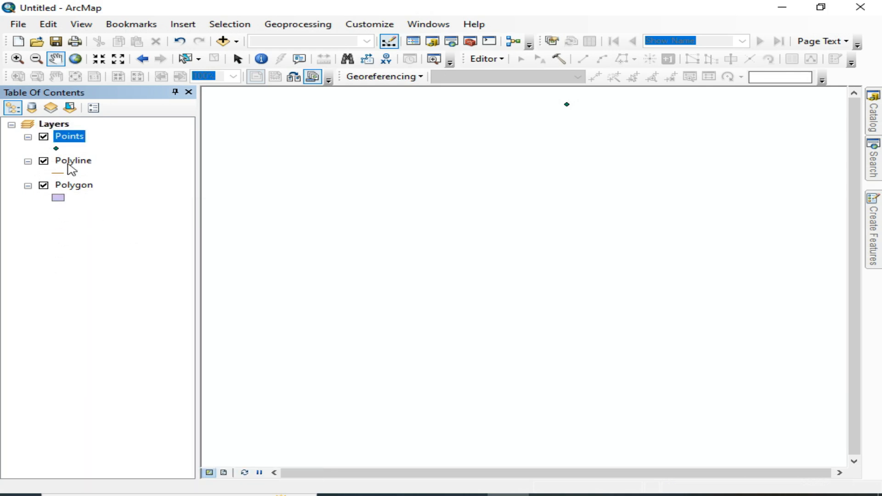
{"action": "left_click", "coordinate": [70, 162]}
{"action": "left_click", "coordinate": [84, 190]}
{"action": "left_click", "coordinate": [83, 142]}
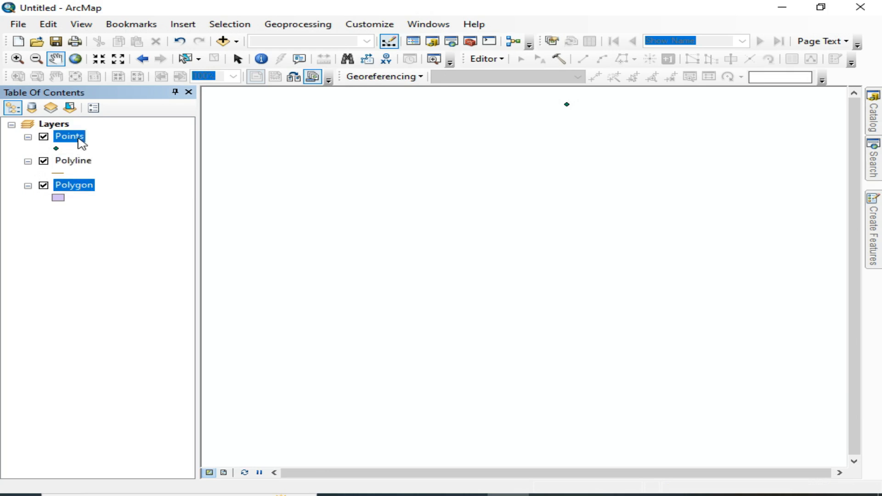
{"action": "left_click", "coordinate": [82, 169]}
{"action": "left_click", "coordinate": [79, 188]}
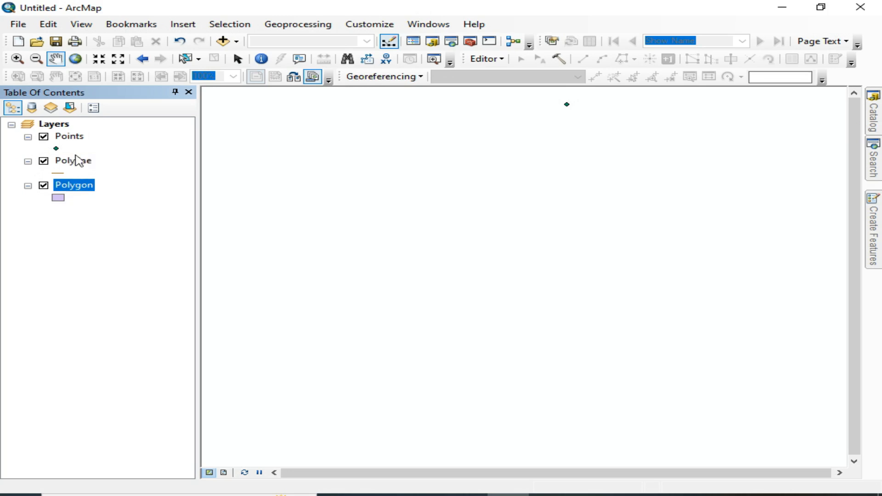
Zoom to the Points layer's extent and hide the Polyline and Polygon layers
{"action": "left_click", "coordinate": [77, 139]}
{"action": "right_click", "coordinate": [77, 139]}
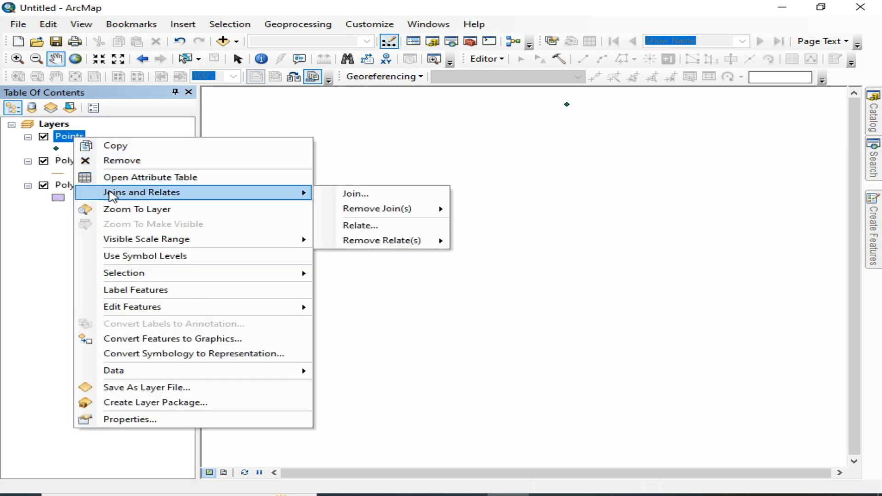
{"action": "left_click", "coordinate": [115, 209]}
{"action": "scroll", "coordinate": [480, 225], "scroll_direction": "up", "scroll_amount": 5}
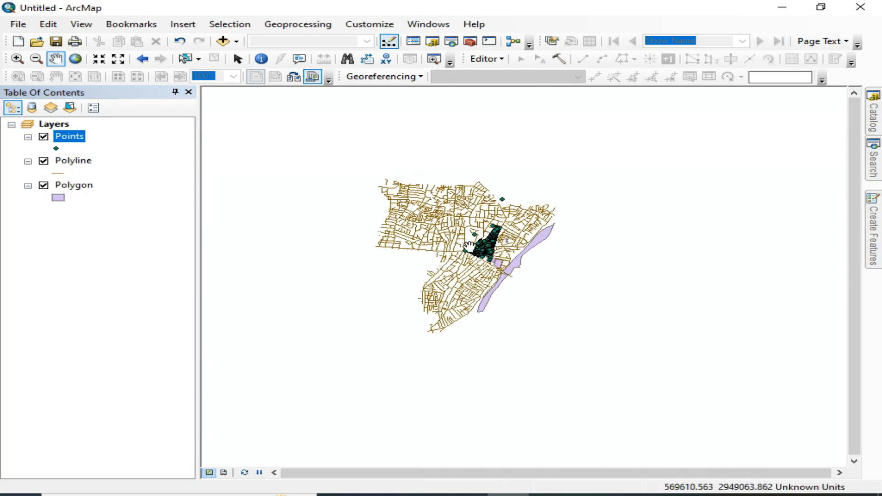
{"action": "scroll", "coordinate": [521, 244], "scroll_direction": "down", "scroll_amount": 3}
{"action": "left_click_drag", "start_coordinate": [562, 243], "coordinate": [564, 271]}
{"action": "left_click", "coordinate": [44, 161]}
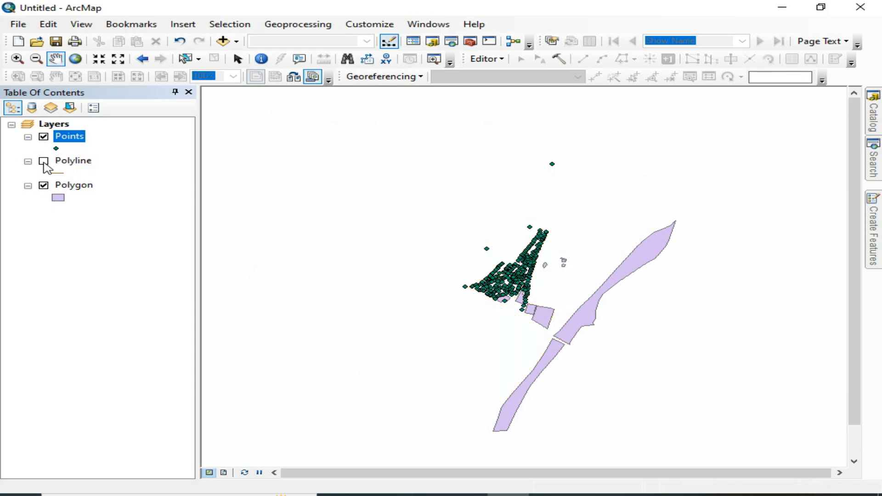
{"action": "left_click", "coordinate": [43, 186]}
Examine how the features of the Points layer are distributed across the map
{"action": "scroll", "coordinate": [468, 255], "scroll_direction": "down", "scroll_amount": 4}
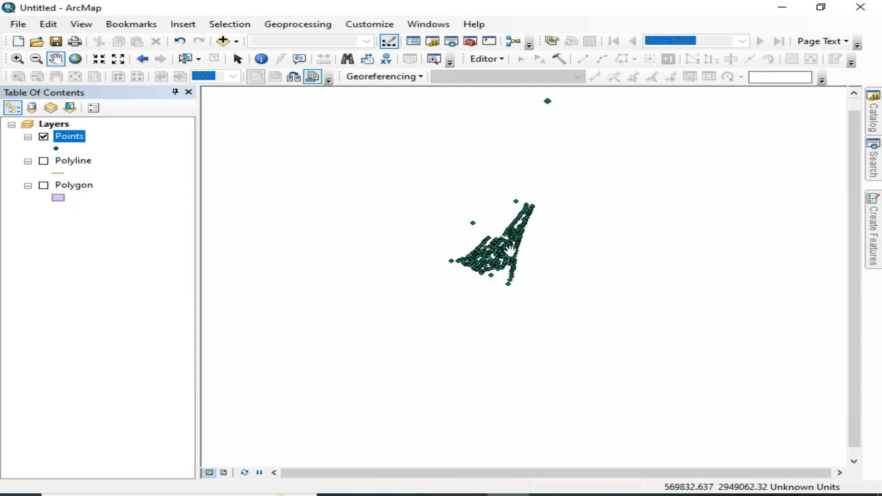
{"action": "scroll", "coordinate": [467, 266], "scroll_direction": "down", "scroll_amount": 3}
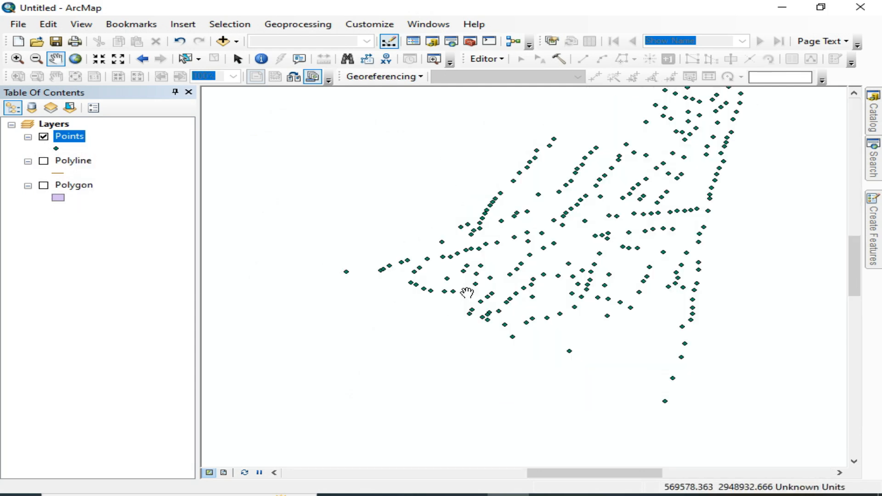
{"action": "left_click_drag", "start_coordinate": [636, 173], "coordinate": [550, 210]}
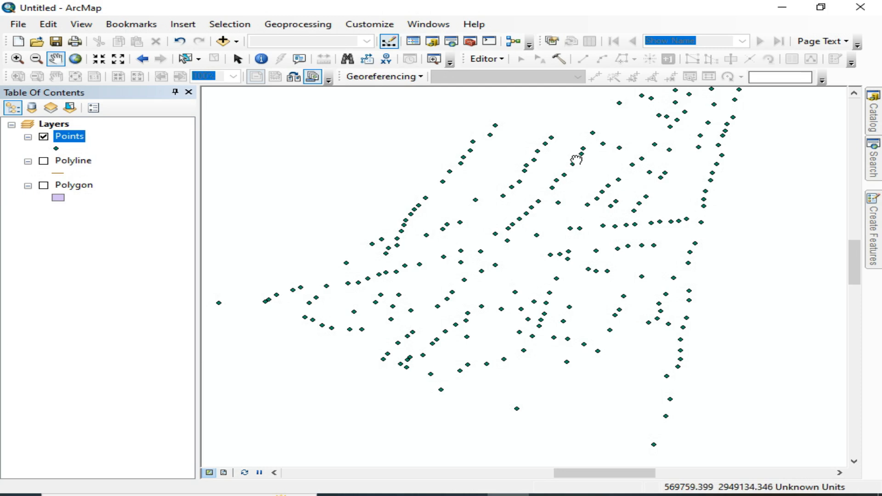
{"action": "mouse_move", "coordinate": [642, 112]}
{"action": "left_mouse_down"}
{"action": "mouse_move", "coordinate": [610, 205]}
{"action": "mouse_move", "coordinate": [559, 271]}
{"action": "left_mouse_up"}
{"action": "mouse_move", "coordinate": [634, 183]}
{"action": "left_mouse_down"}
{"action": "mouse_move", "coordinate": [560, 284]}
{"action": "mouse_move", "coordinate": [605, 245]}
{"action": "left_mouse_up"}
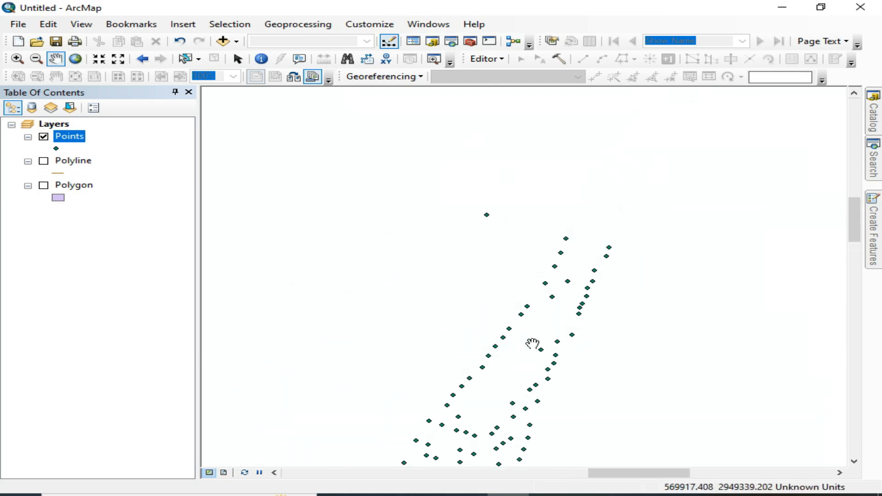
{"action": "left_click_drag", "start_coordinate": [528, 348], "coordinate": [599, 218]}
{"action": "left_click_drag", "start_coordinate": [533, 303], "coordinate": [640, 174]}
{"action": "left_click_drag", "start_coordinate": [487, 323], "coordinate": [588, 211]}
{"action": "left_click_drag", "start_coordinate": [511, 284], "coordinate": [602, 226]}
{"action": "left_click_drag", "start_coordinate": [570, 269], "coordinate": [442, 296]}
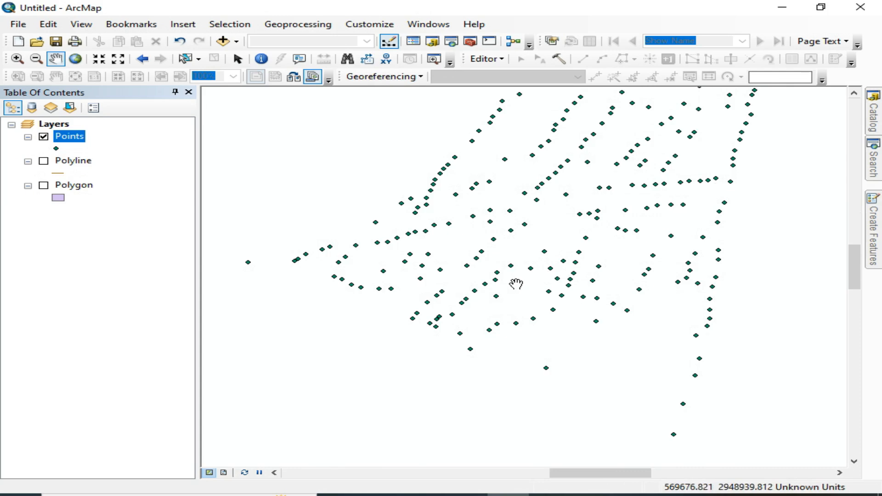
Open the Points layer's attribute table, narrow its window and review the FID, Shape and Id fields
{"action": "right_click", "coordinate": [58, 139]}
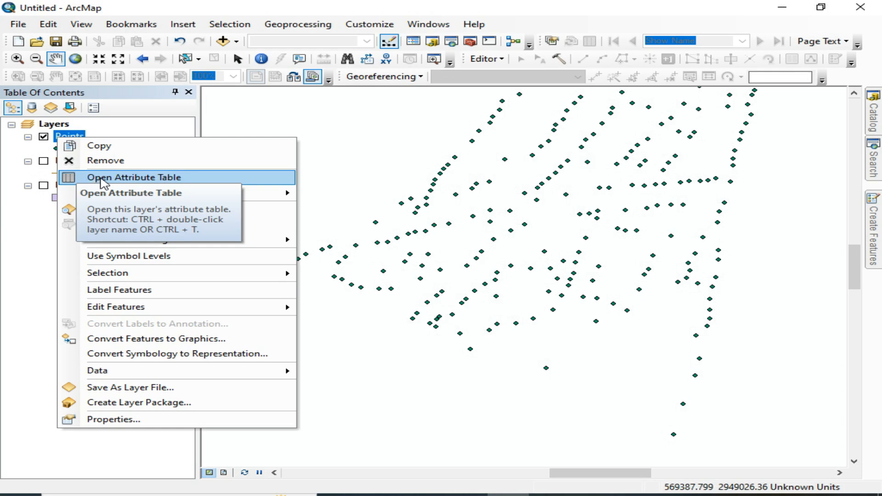
{"action": "left_click", "coordinate": [146, 178]}
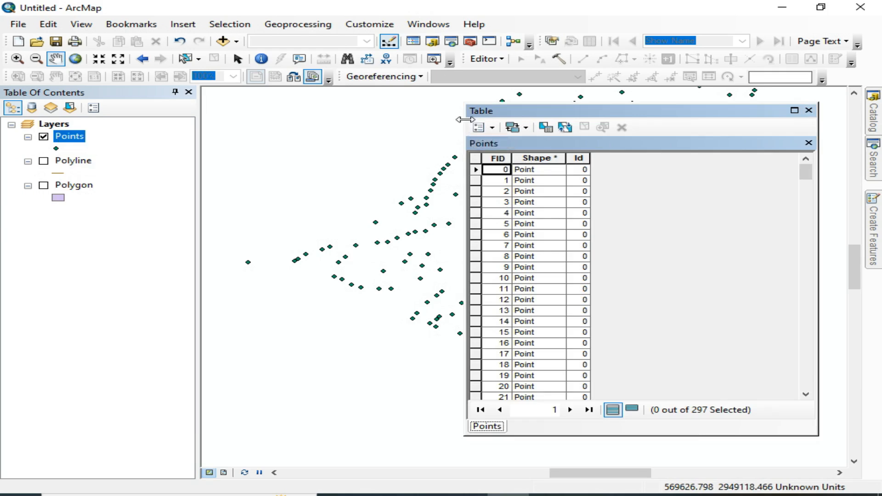
{"action": "left_click_drag", "start_coordinate": [465, 120], "coordinate": [589, 120]}
{"action": "left_click", "coordinate": [615, 159]}
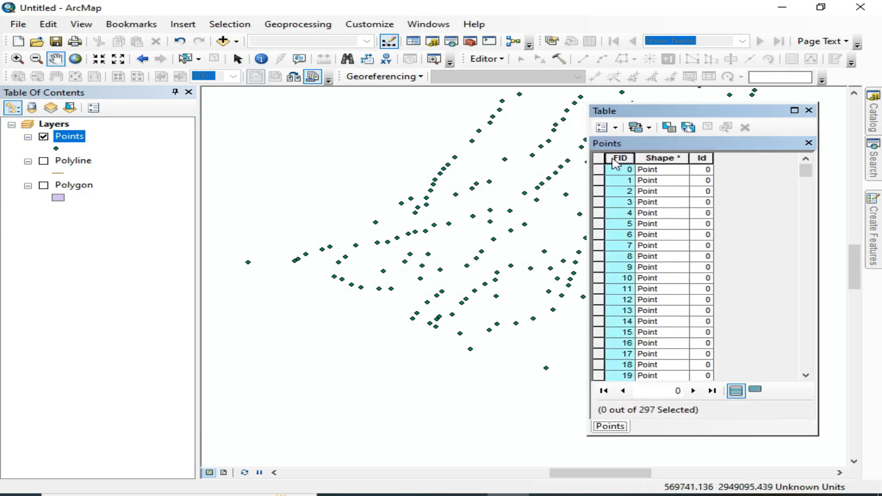
{"action": "left_click", "coordinate": [655, 158]}
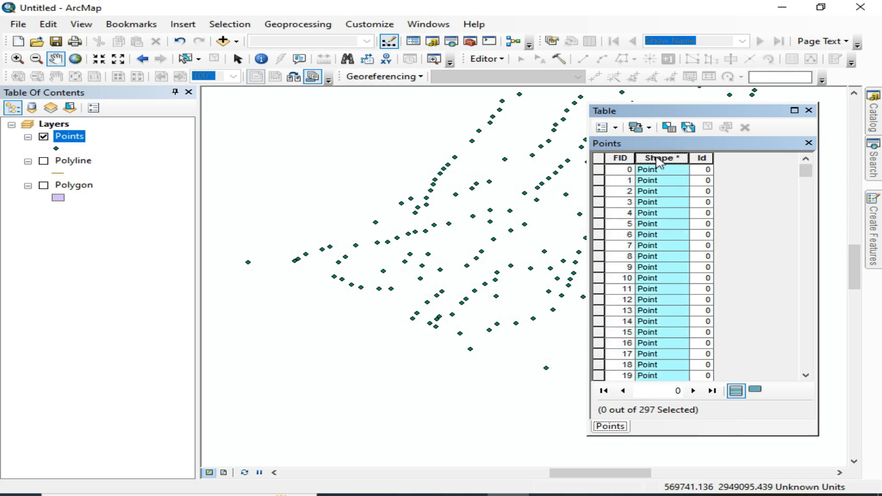
{"action": "left_click", "coordinate": [701, 158]}
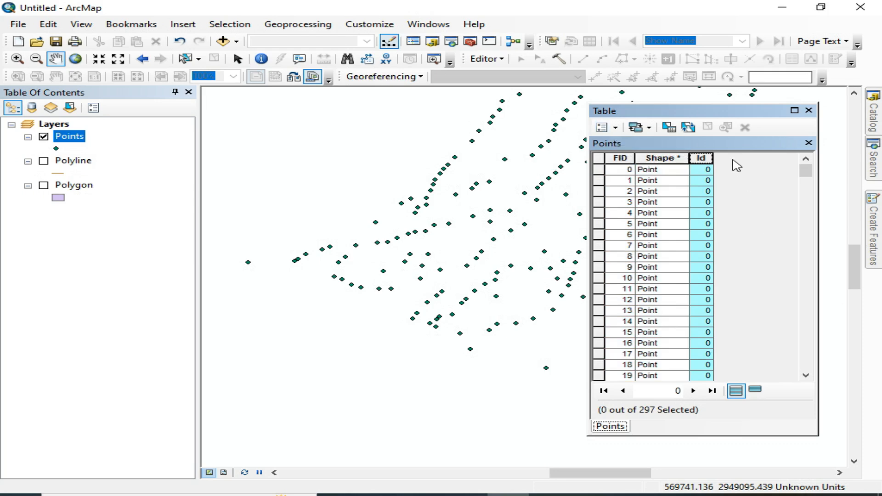
Add a field named "x coordinate" of type Double to the Points attribute table
{"action": "left_click", "coordinate": [615, 128]}
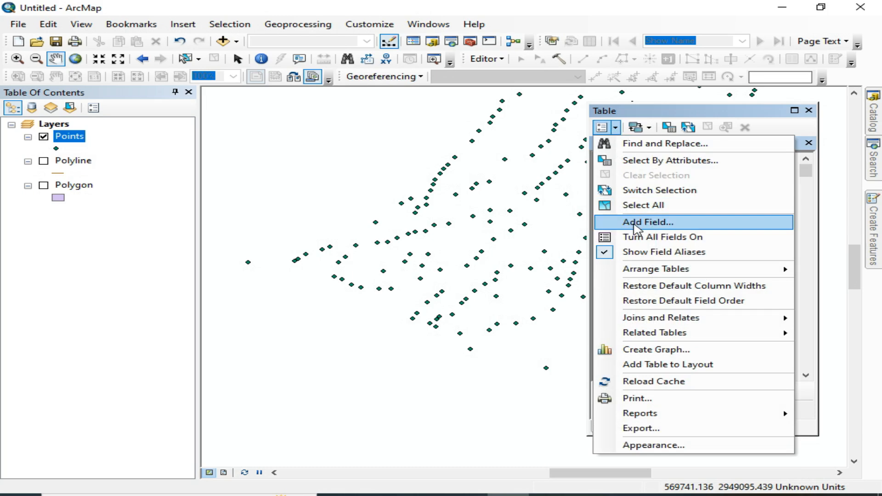
{"action": "left_click", "coordinate": [634, 224]}
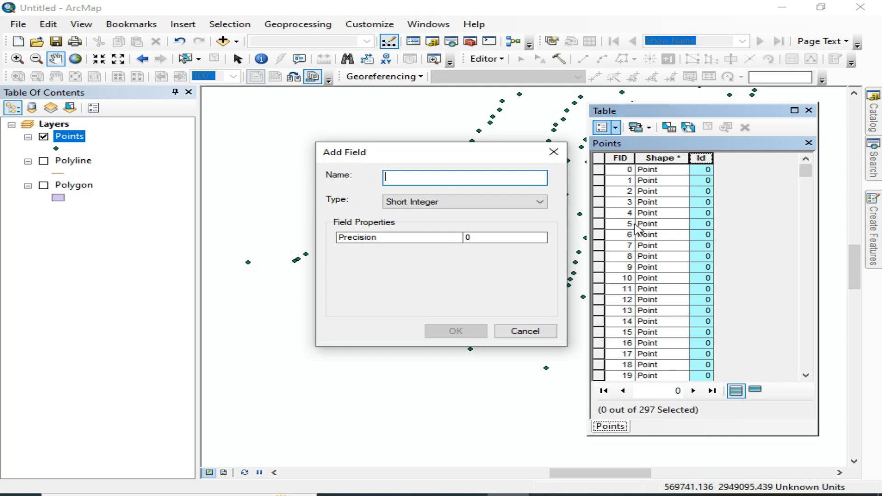
{"action": "type", "text": "x coordinate"}
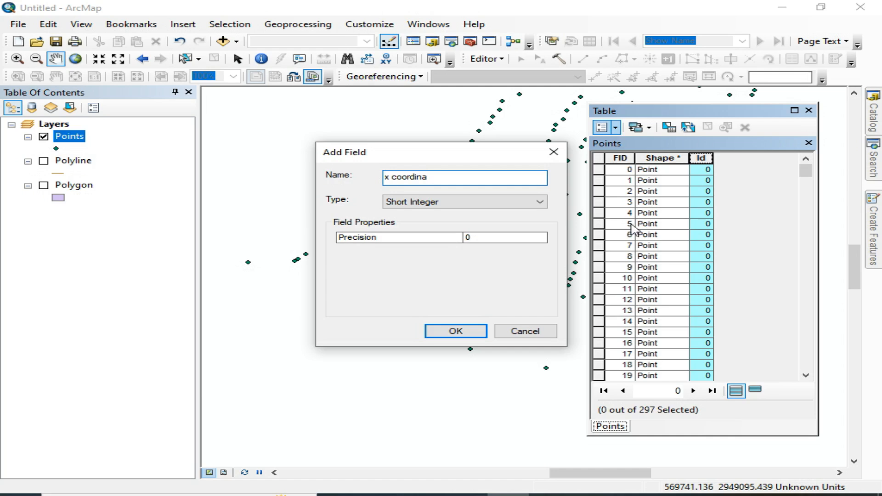
{"action": "left_click", "coordinate": [418, 202]}
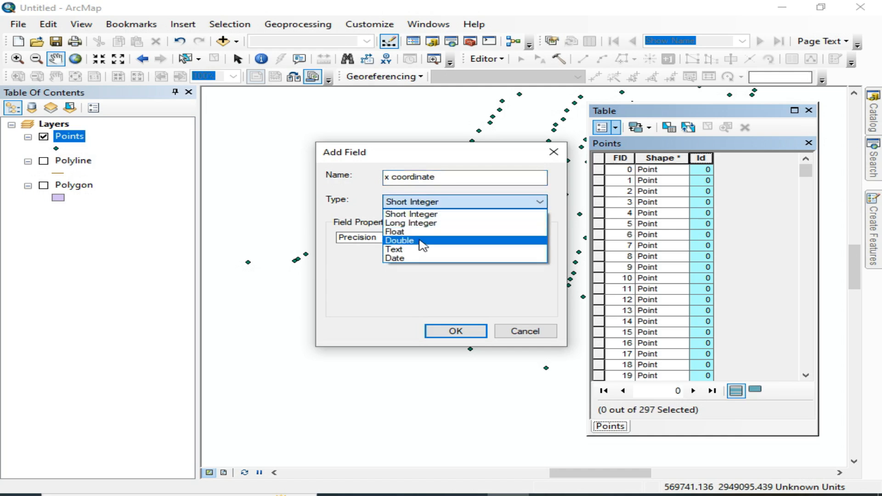
{"action": "left_click", "coordinate": [421, 240]}
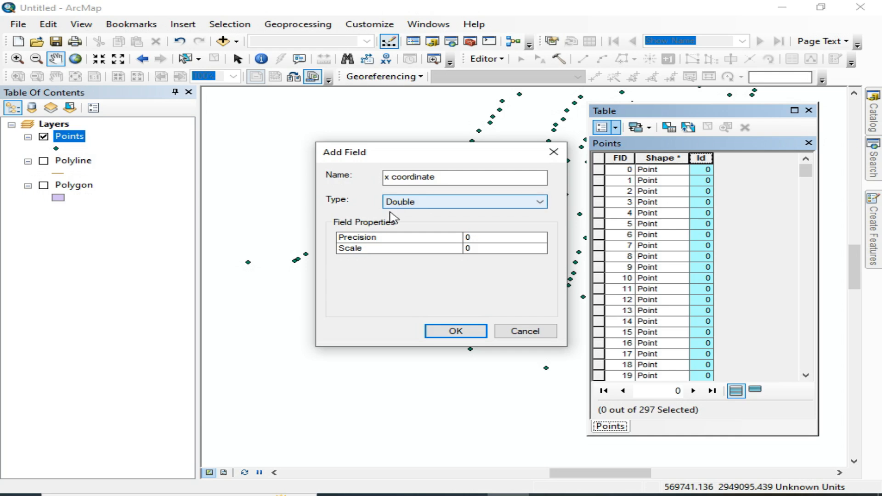
{"action": "left_click", "coordinate": [419, 204]}
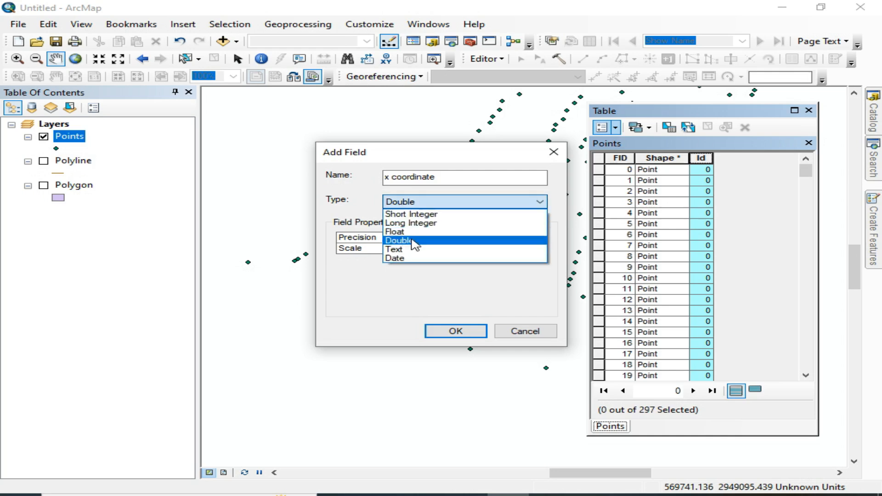
{"action": "left_click", "coordinate": [413, 241]}
{"action": "left_click", "coordinate": [462, 334]}
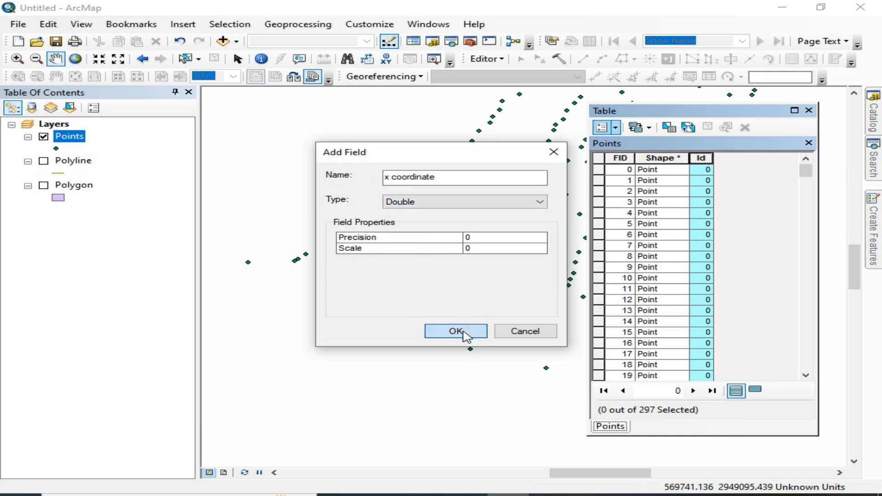
{"action": "left_click", "coordinate": [503, 306]}
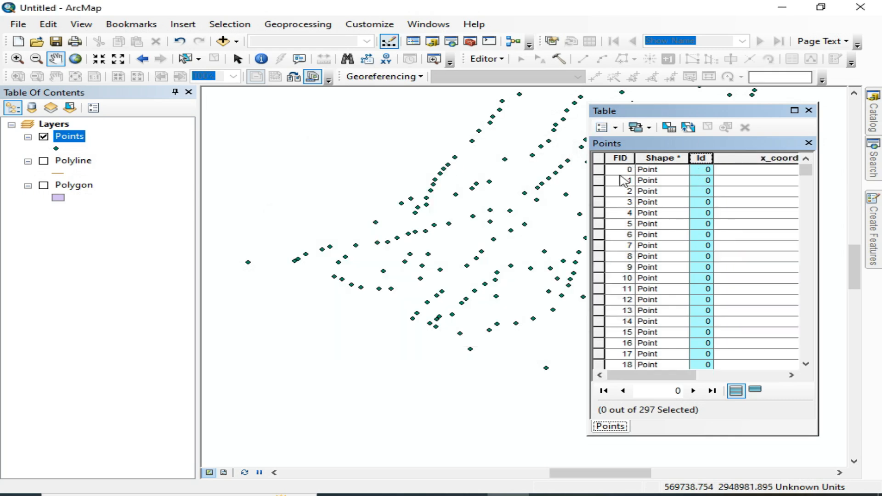
Add a Double field named "y coordinate" to the Points table and widen the table window to show both new fields
{"action": "left_click", "coordinate": [602, 127]}
{"action": "left_click", "coordinate": [617, 222]}
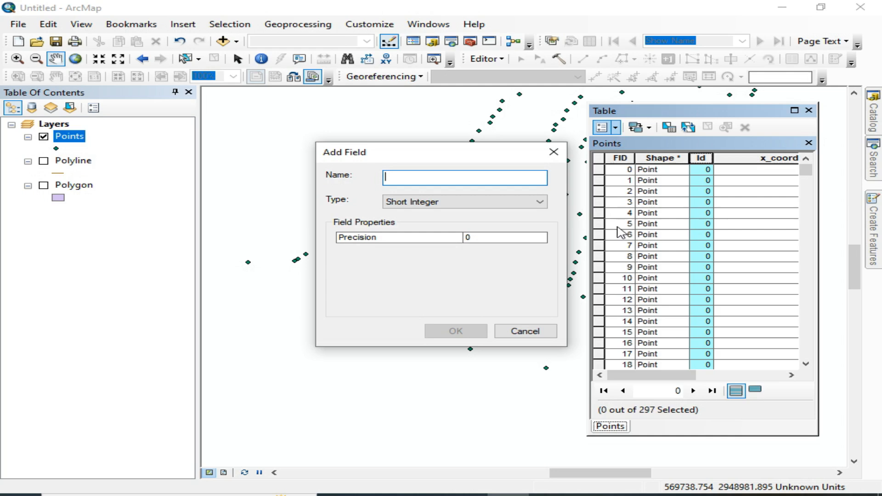
{"action": "type", "text": "y coordinate"}
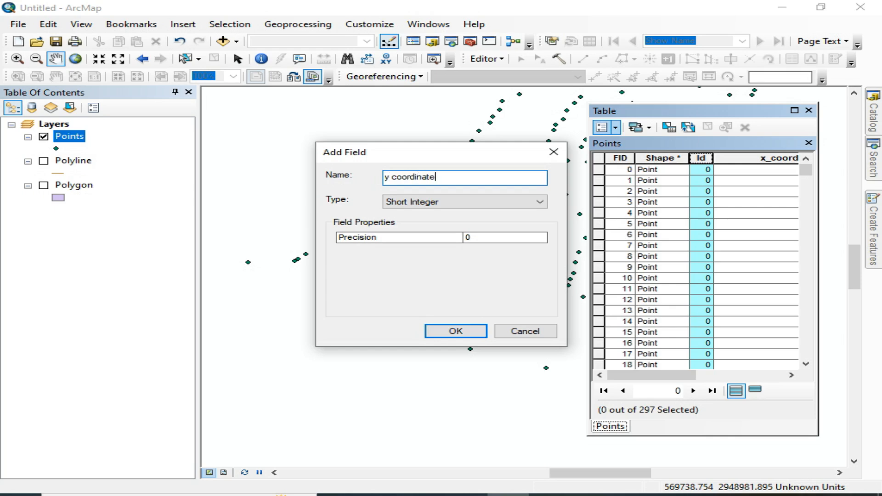
{"action": "left_click", "coordinate": [452, 204]}
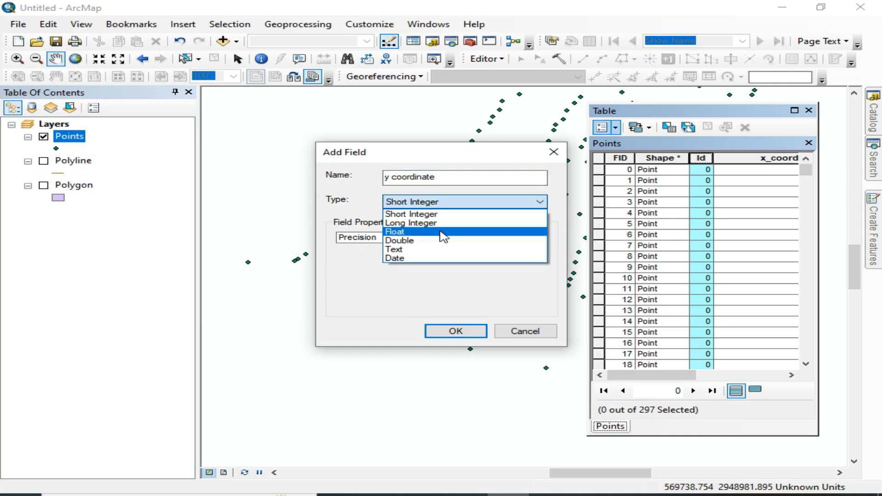
{"action": "left_click", "coordinate": [441, 241]}
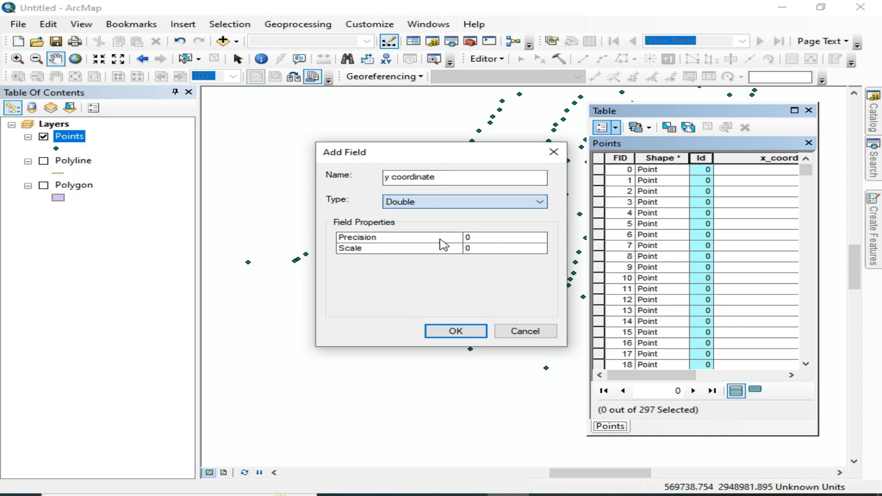
{"action": "left_click", "coordinate": [472, 335]}
{"action": "left_click", "coordinate": [510, 305]}
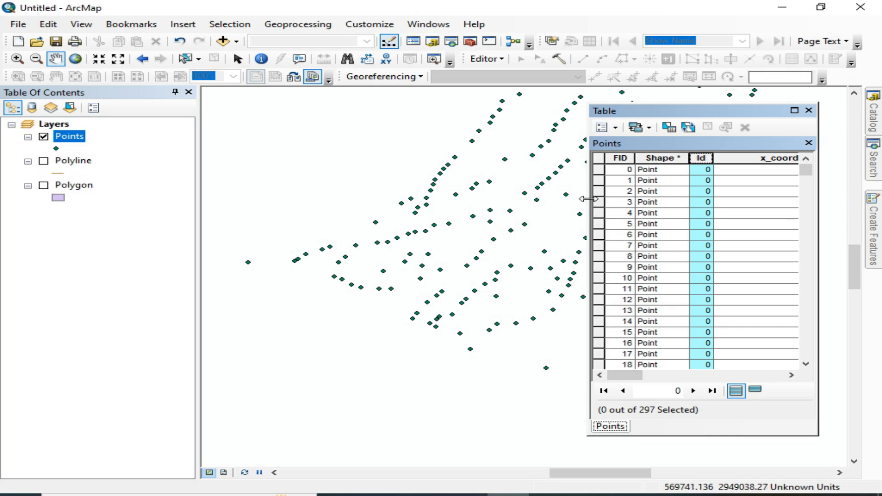
{"action": "left_click_drag", "start_coordinate": [588, 198], "coordinate": [426, 198]}
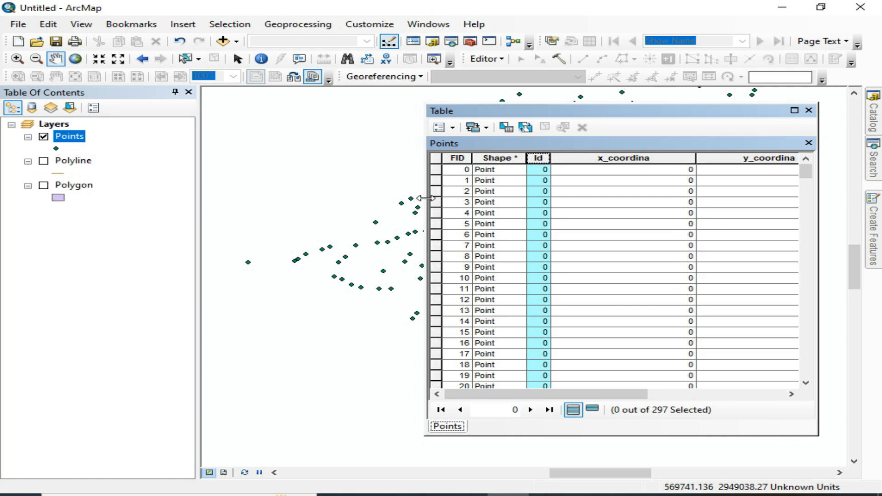
{"action": "left_click", "coordinate": [604, 159]}
{"action": "left_click", "coordinate": [738, 158]}
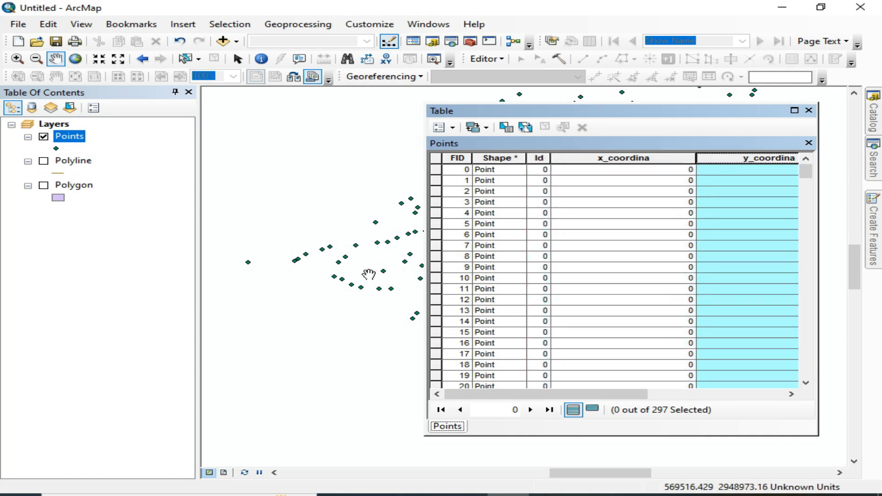
{"action": "left_click_drag", "start_coordinate": [368, 274], "coordinate": [352, 257]}
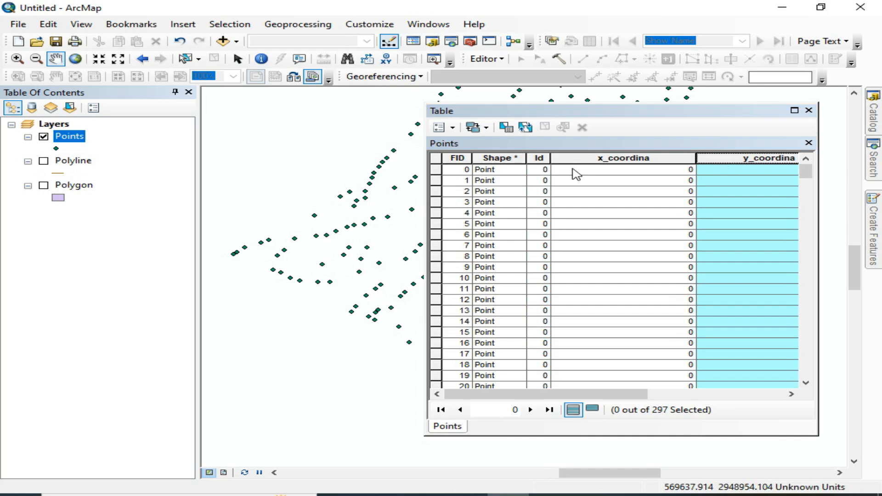
Calculate the x_coordina field of the Points table as X Coordinate of Point in Decimal Degrees, using the data source's coordinate system
{"action": "left_click", "coordinate": [581, 156]}
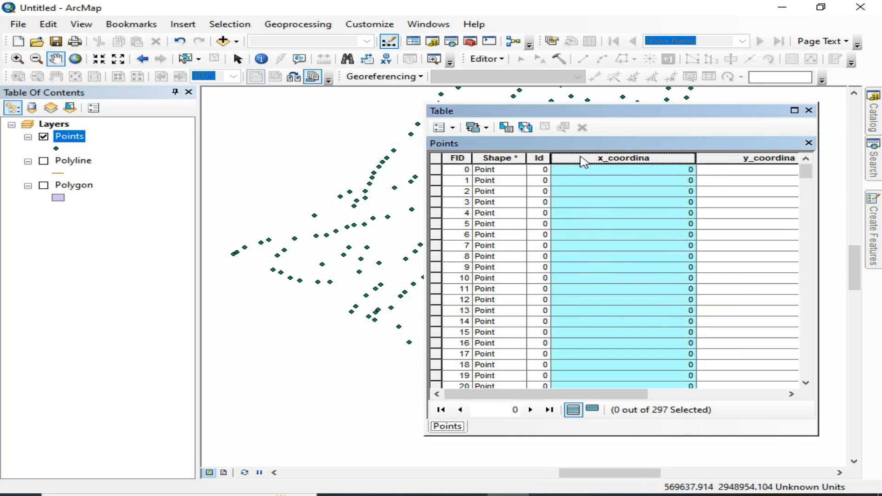
{"action": "right_click", "coordinate": [582, 161]}
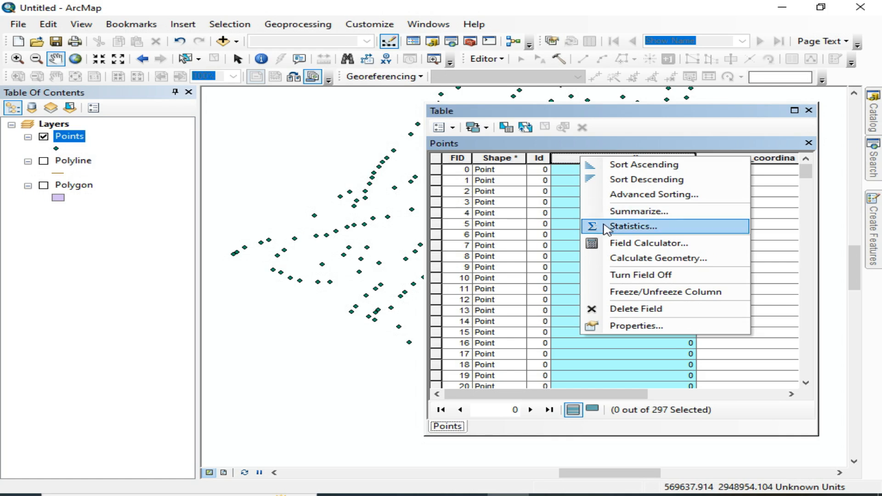
{"action": "left_click", "coordinate": [565, 158]}
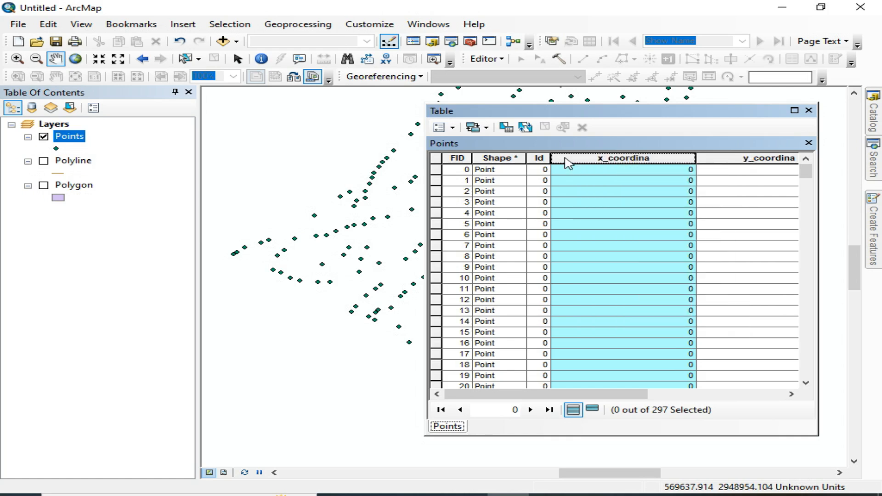
{"action": "right_click", "coordinate": [569, 163]}
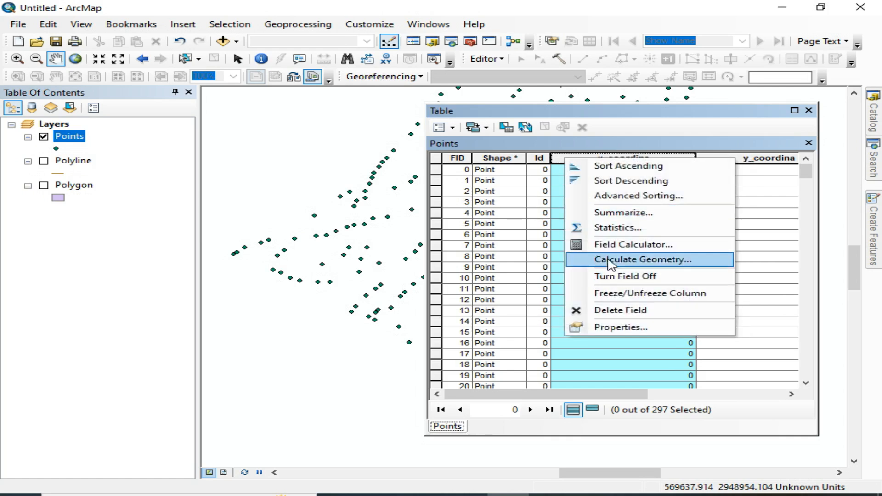
{"action": "left_click", "coordinate": [590, 260]}
{"action": "left_click", "coordinate": [397, 280]}
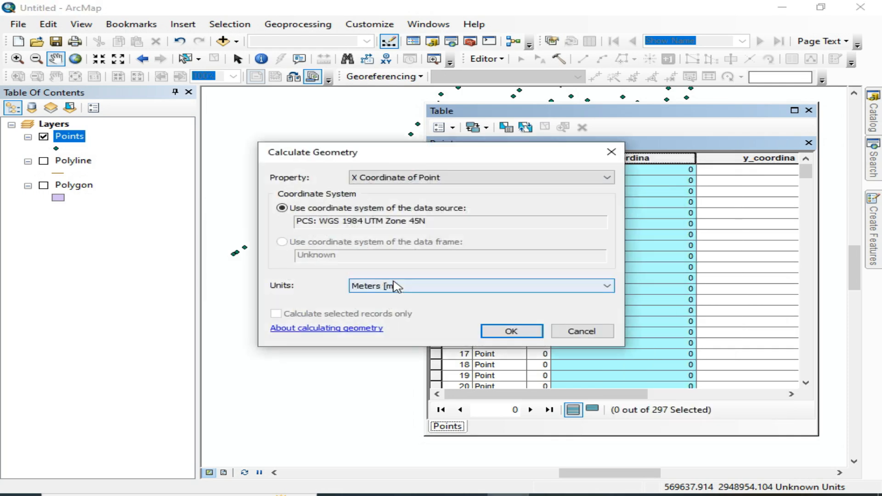
{"action": "left_click", "coordinate": [427, 179]}
{"action": "left_click", "coordinate": [425, 180]}
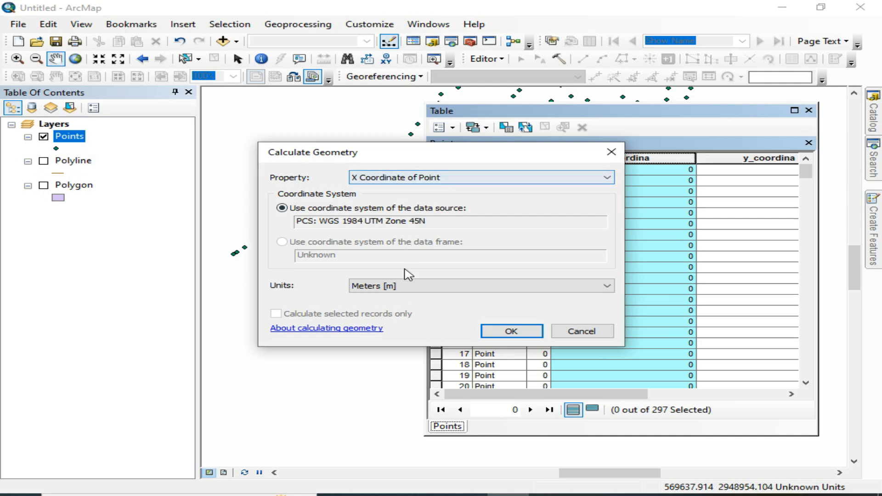
{"action": "left_click", "coordinate": [404, 288]}
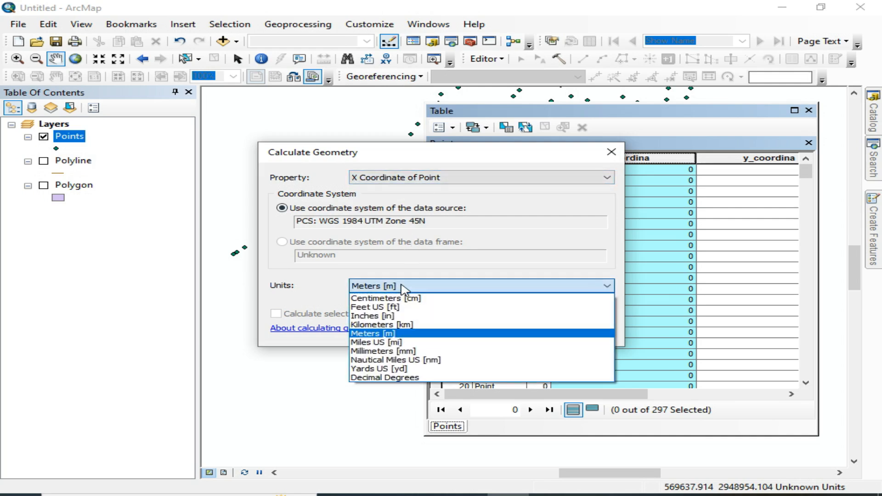
{"action": "left_click", "coordinate": [413, 377]}
{"action": "left_click", "coordinate": [404, 290]}
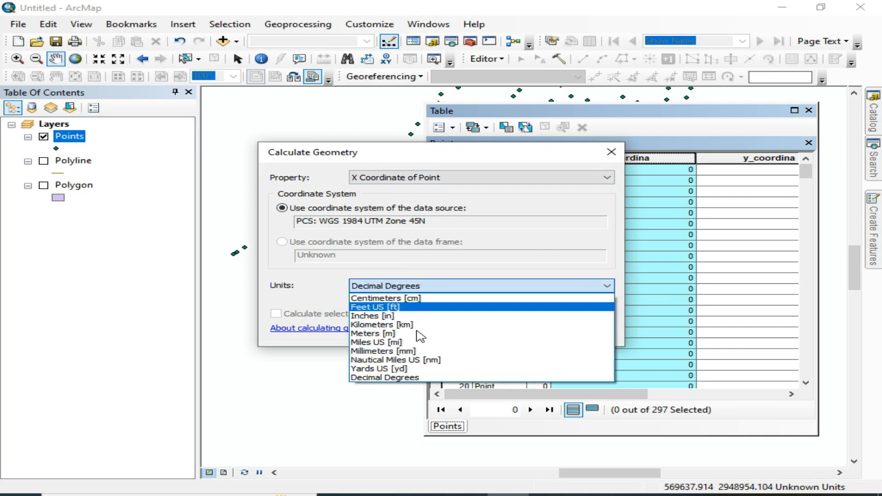
{"action": "left_click", "coordinate": [422, 377]}
{"action": "left_click", "coordinate": [519, 332]}
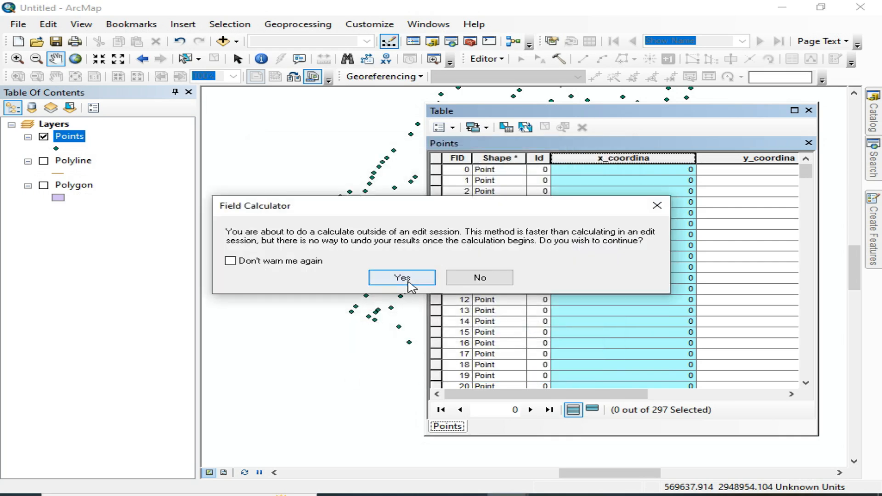
{"action": "left_click", "coordinate": [402, 278]}
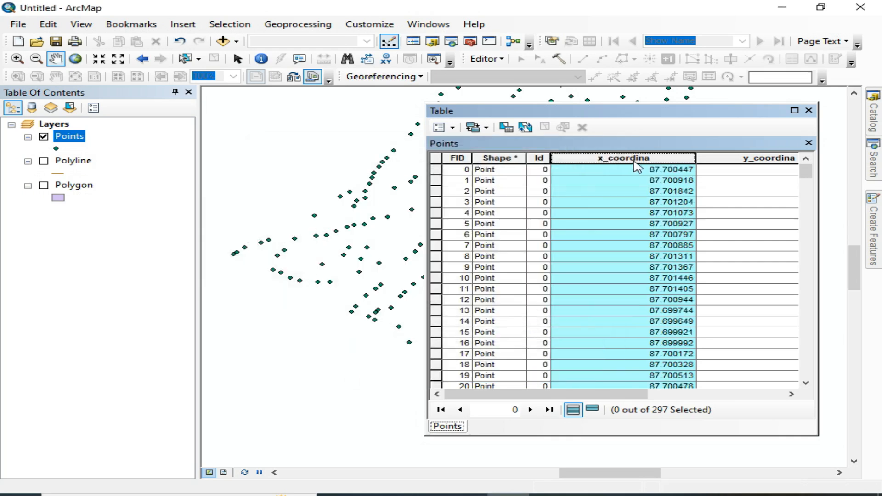
Calculate the y_coordina field of the Points table as Y Coordinate of Point in Decimal Degrees and review both coordinate columns
{"action": "scroll", "coordinate": [644, 223], "scroll_direction": "down", "scroll_amount": 20}
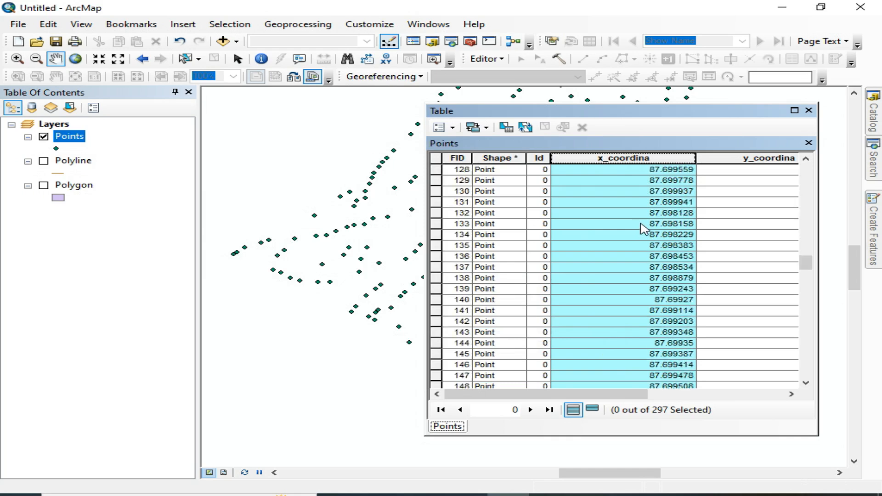
{"action": "scroll", "coordinate": [641, 224], "scroll_direction": "down", "scroll_amount": 20}
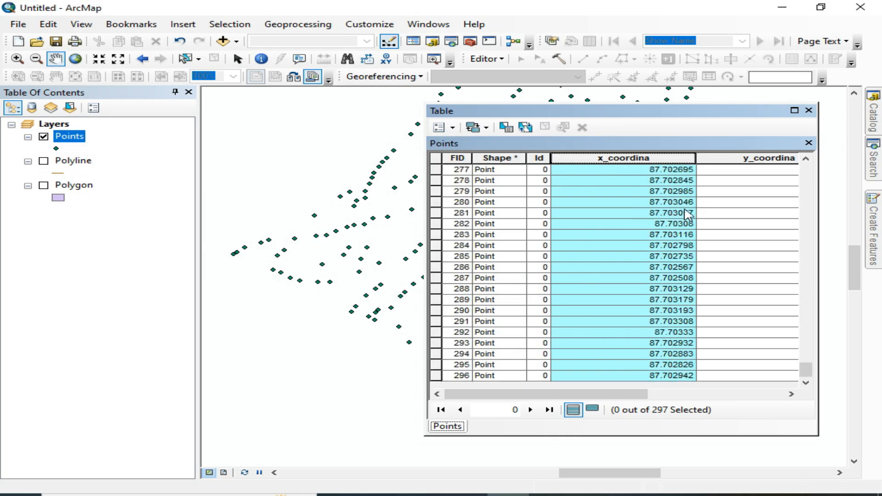
{"action": "left_click", "coordinate": [746, 157]}
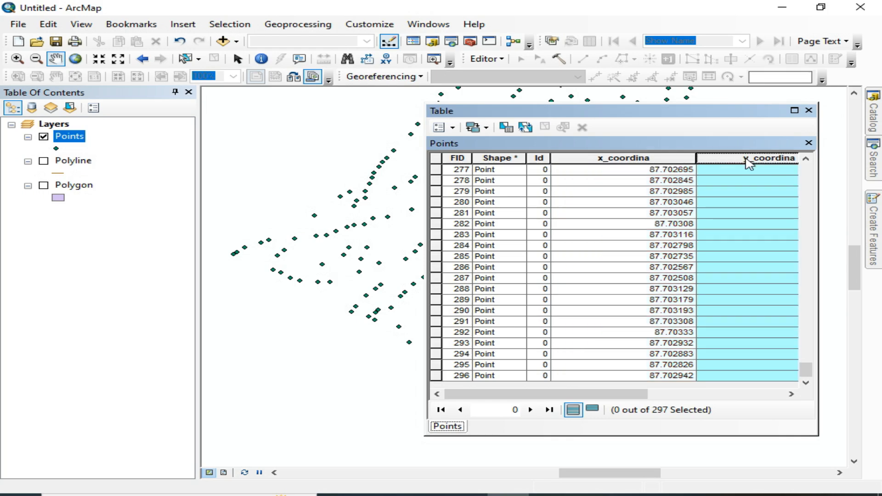
{"action": "right_click", "coordinate": [739, 166]}
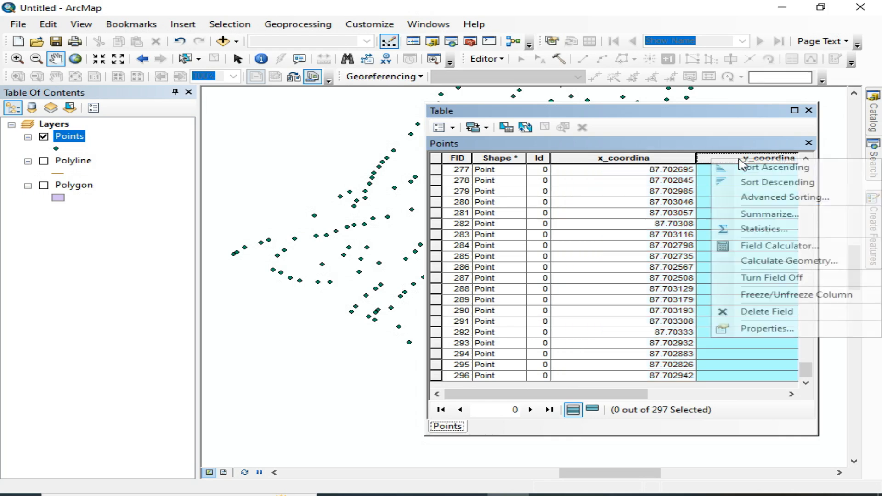
{"action": "left_click", "coordinate": [778, 261]}
{"action": "left_click", "coordinate": [415, 277]}
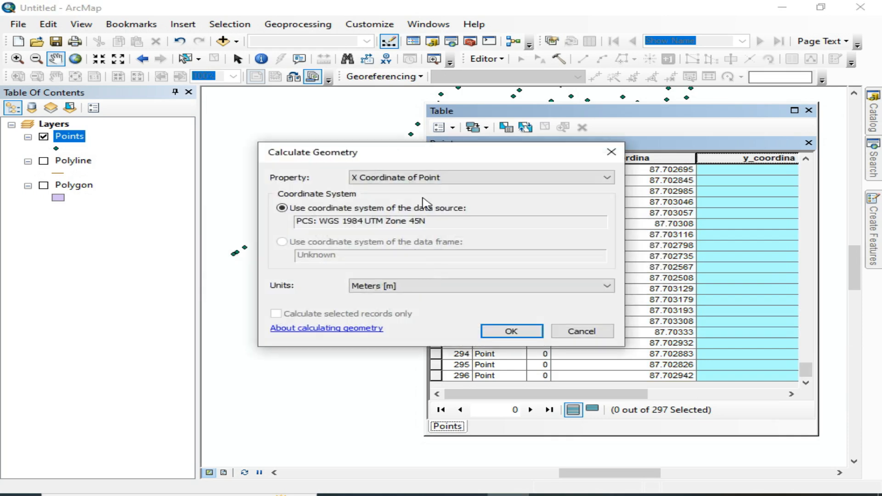
{"action": "left_click", "coordinate": [408, 179]}
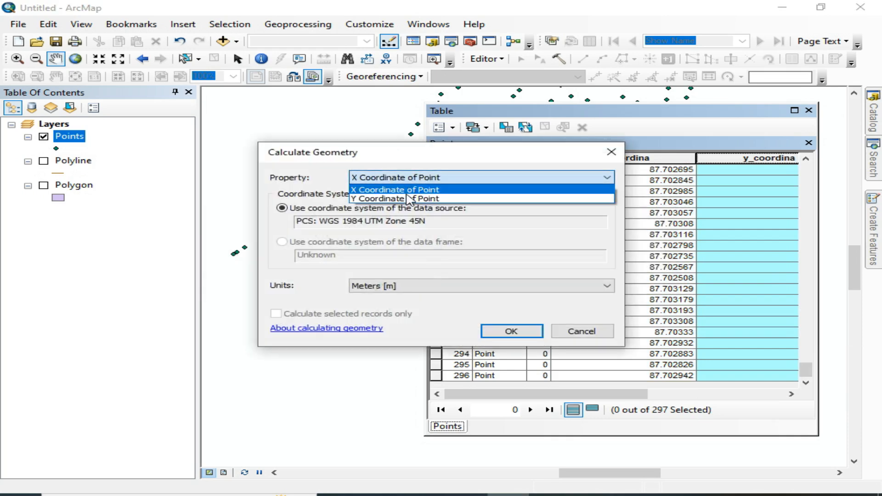
{"action": "left_click", "coordinate": [408, 197]}
{"action": "left_click", "coordinate": [427, 286]}
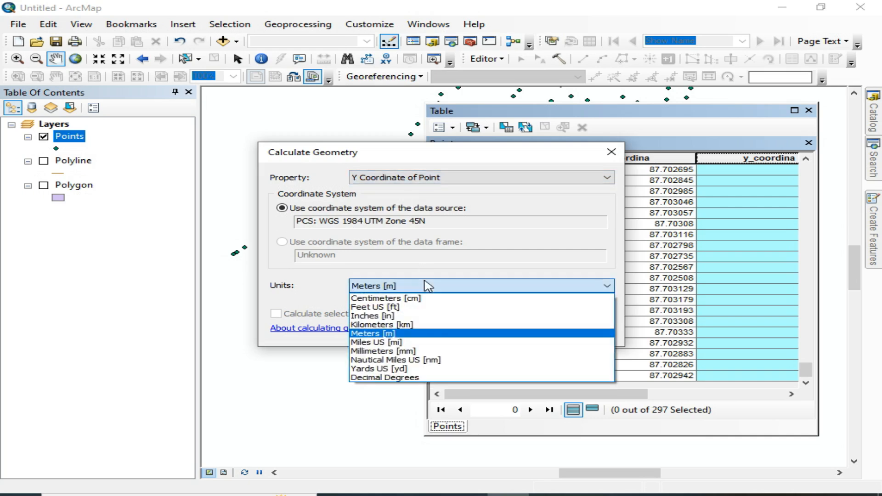
{"action": "left_click", "coordinate": [391, 376]}
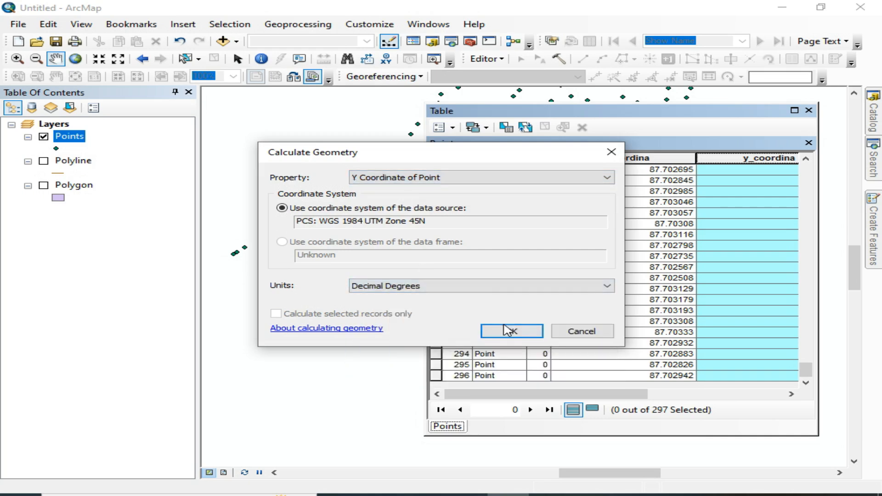
{"action": "left_click", "coordinate": [528, 332]}
{"action": "left_click", "coordinate": [403, 276]}
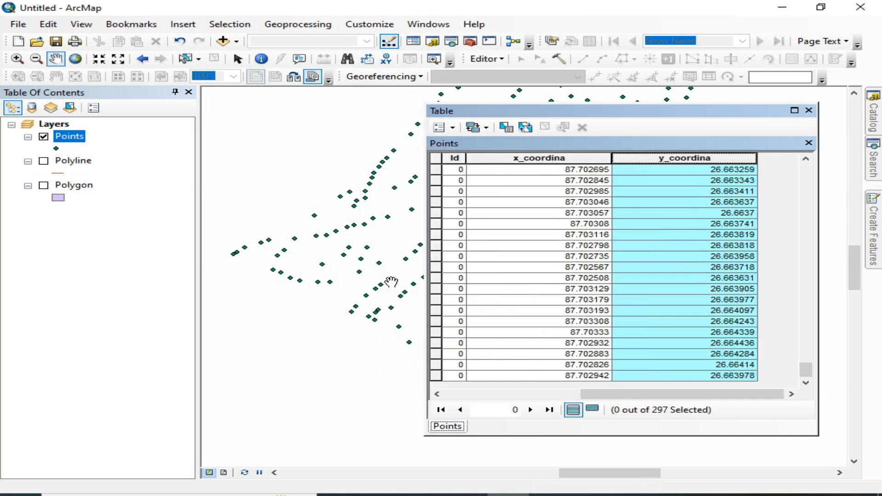
{"action": "left_click", "coordinate": [530, 157]}
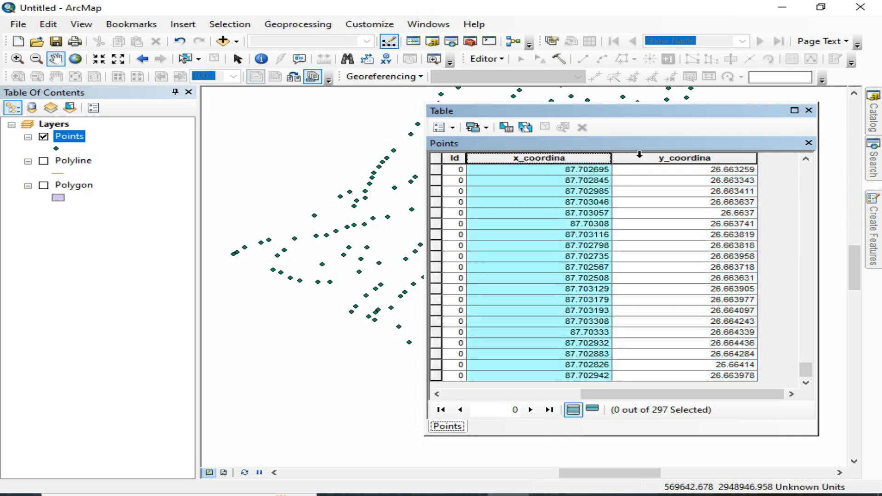
{"action": "left_click", "coordinate": [661, 158]}
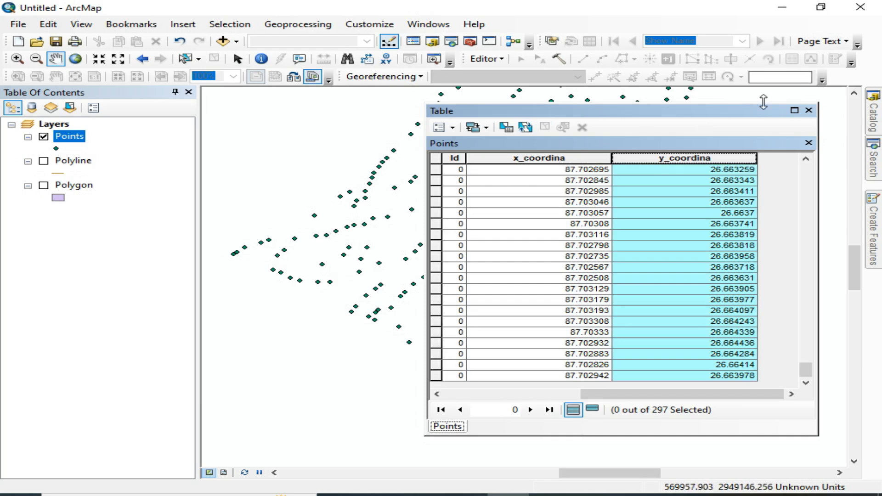
Hide the Points layer, show the Polyline layer and close the Points table to inspect the line network on the map
{"action": "left_click", "coordinate": [43, 136]}
{"action": "left_click", "coordinate": [44, 160]}
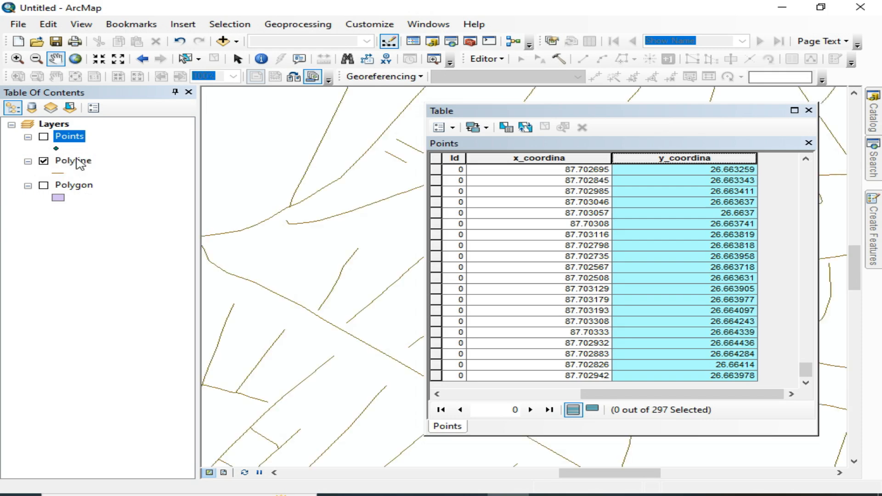
{"action": "scroll", "coordinate": [237, 191], "scroll_direction": "up", "scroll_amount": 5}
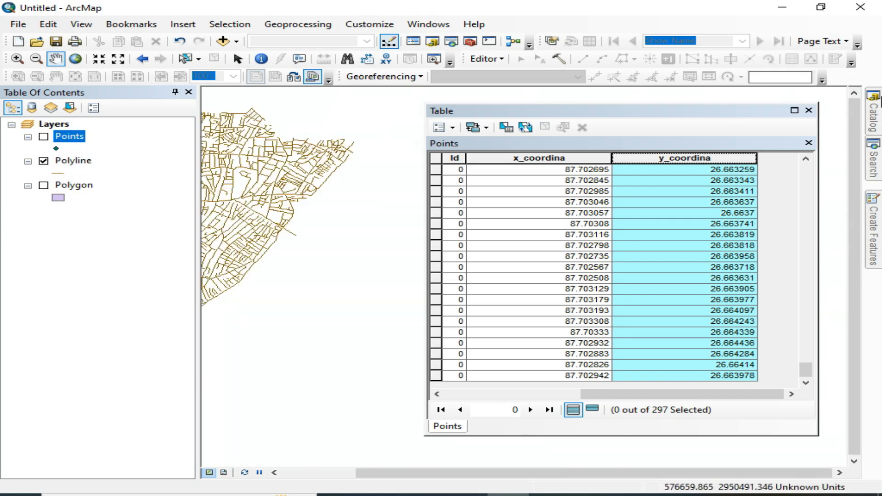
{"action": "left_click", "coordinate": [808, 110]}
{"action": "left_click_drag", "start_coordinate": [209, 227], "coordinate": [444, 256]}
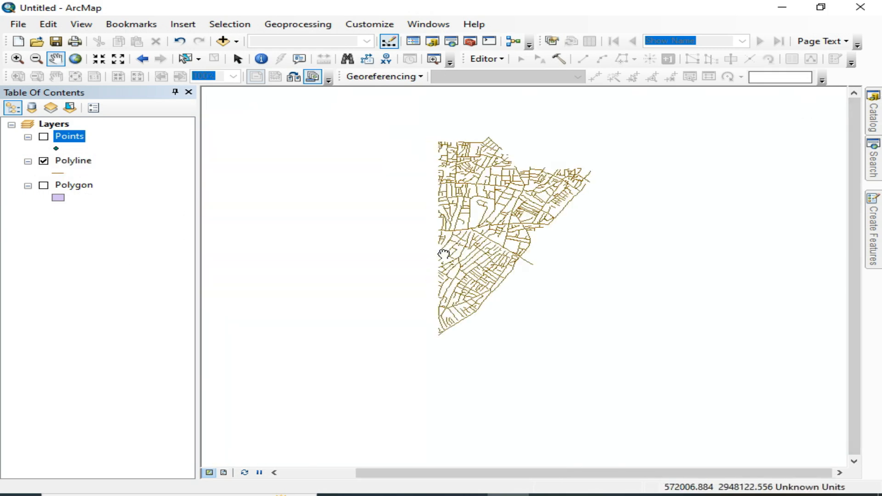
{"action": "scroll", "coordinate": [445, 189], "scroll_direction": "down", "scroll_amount": 5}
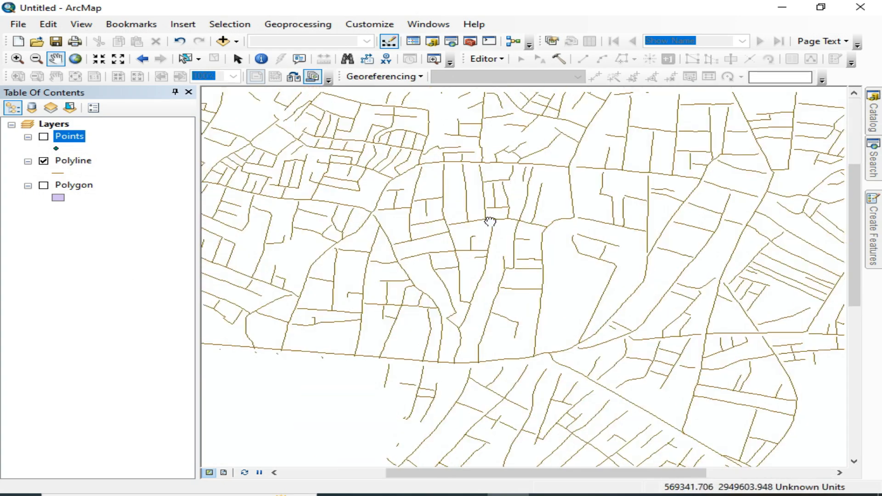
{"action": "scroll", "coordinate": [425, 262], "scroll_direction": "up", "scroll_amount": 3}
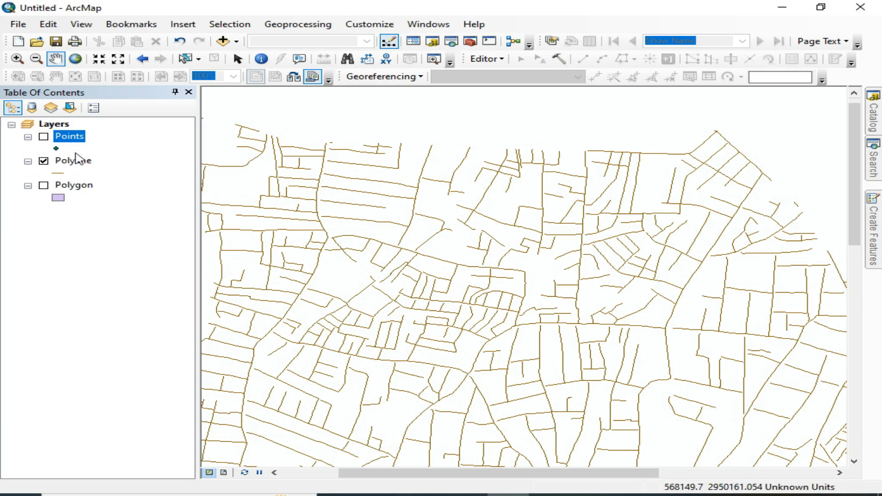
Open the Polyline layer's attribute table and review its existing fields, including the start and end coordinates
{"action": "left_click", "coordinate": [75, 160]}
{"action": "right_click", "coordinate": [69, 160]}
{"action": "left_click", "coordinate": [110, 201]}
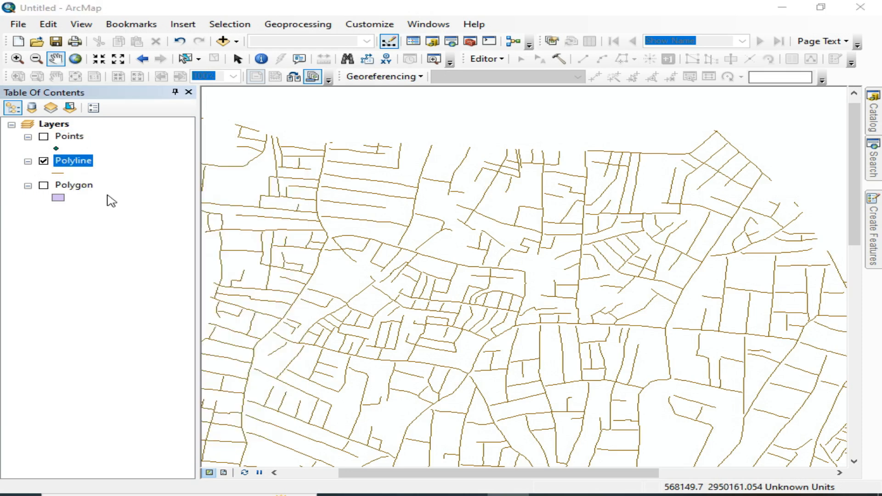
{"action": "left_click_drag", "start_coordinate": [493, 394], "coordinate": [584, 381]}
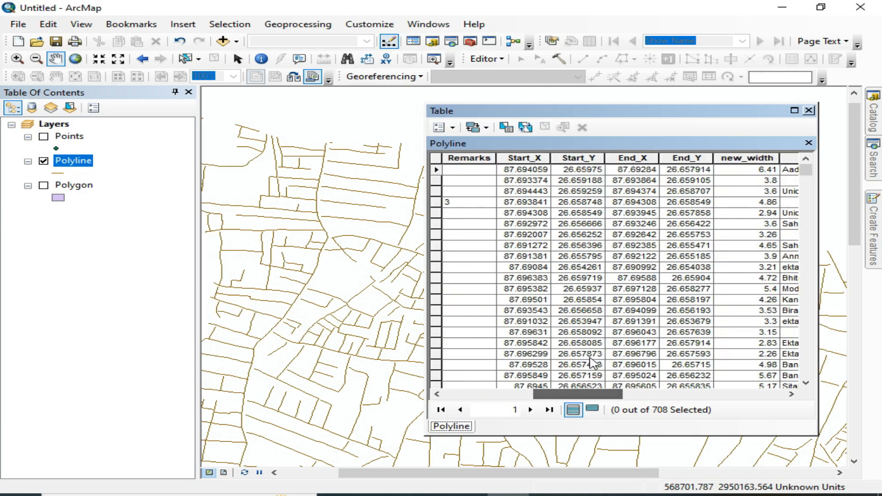
{"action": "left_click", "coordinate": [630, 157]}
{"action": "left_click", "coordinate": [573, 409]}
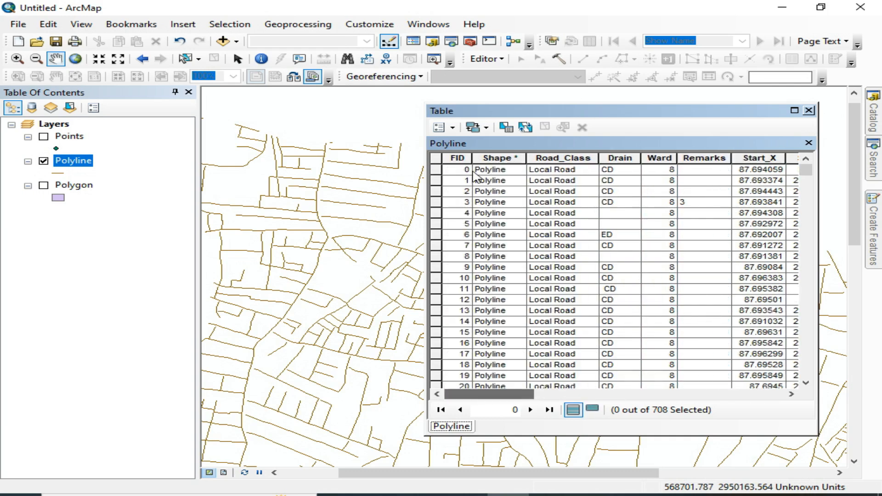
Add a Float field named Length to the Polyline attribute table
{"action": "left_click", "coordinate": [452, 128]}
{"action": "left_click", "coordinate": [466, 222]}
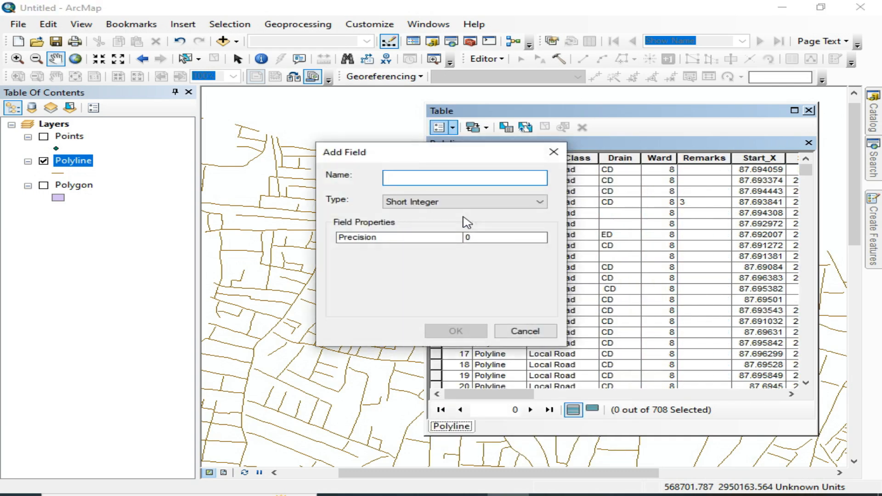
{"action": "type", "text": "Length"}
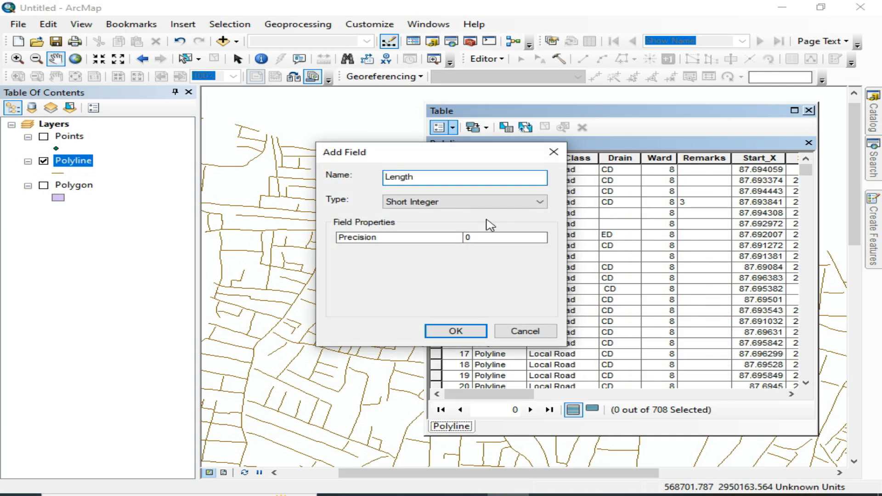
{"action": "left_click", "coordinate": [492, 202]}
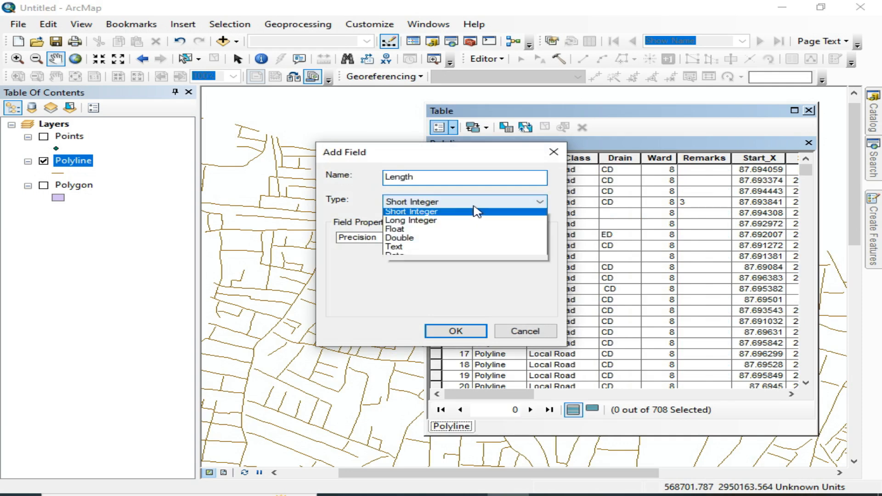
{"action": "left_click", "coordinate": [459, 230]}
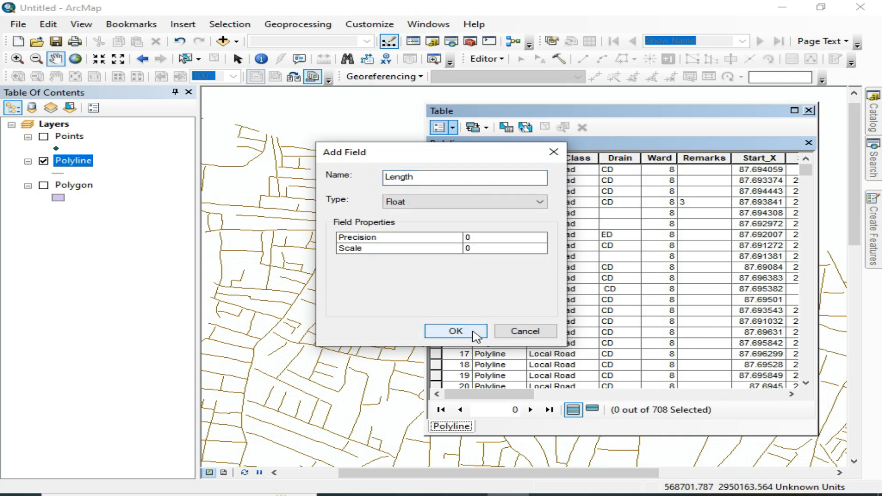
{"action": "left_click", "coordinate": [456, 331]}
Calculate the geometry of the Polyline table's Length field as Length in Meters, using the data source's coordinate system
{"action": "left_click_drag", "start_coordinate": [500, 394], "coordinate": [798, 399]}
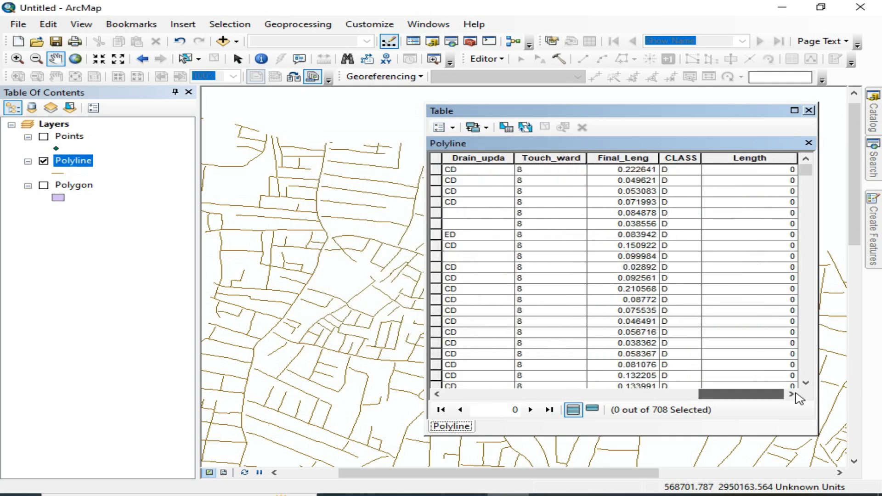
{"action": "left_click", "coordinate": [730, 160]}
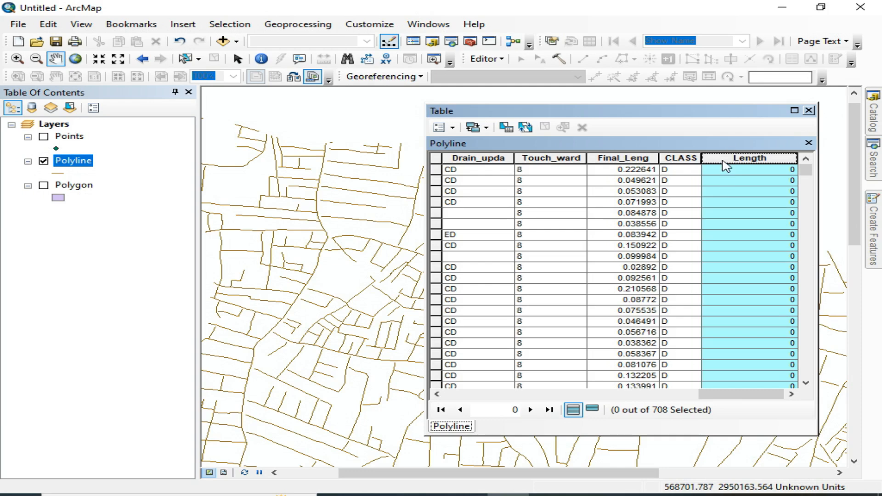
{"action": "right_click", "coordinate": [726, 163]}
{"action": "left_click", "coordinate": [758, 261]}
{"action": "left_click", "coordinate": [415, 276]}
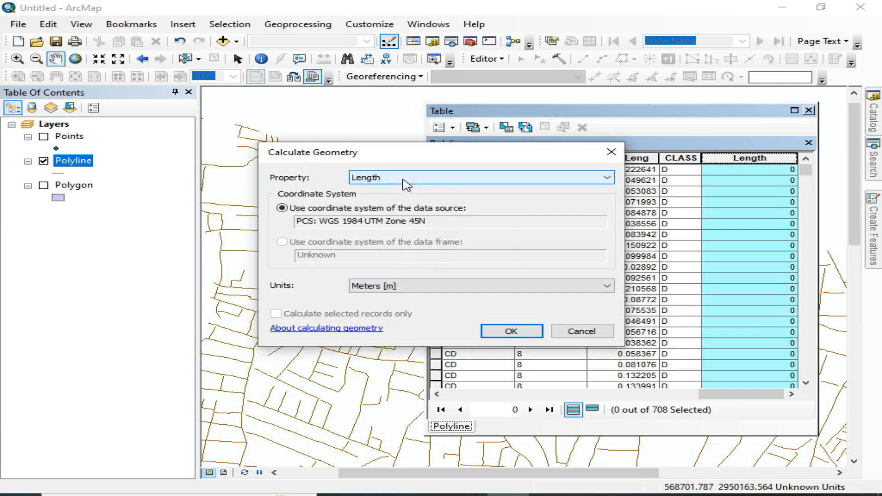
{"action": "left_click", "coordinate": [404, 180]}
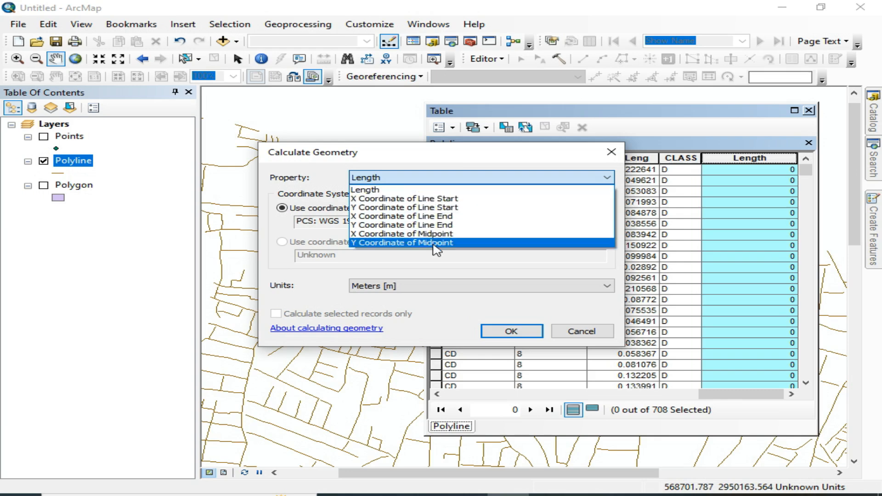
{"action": "left_click", "coordinate": [430, 190]}
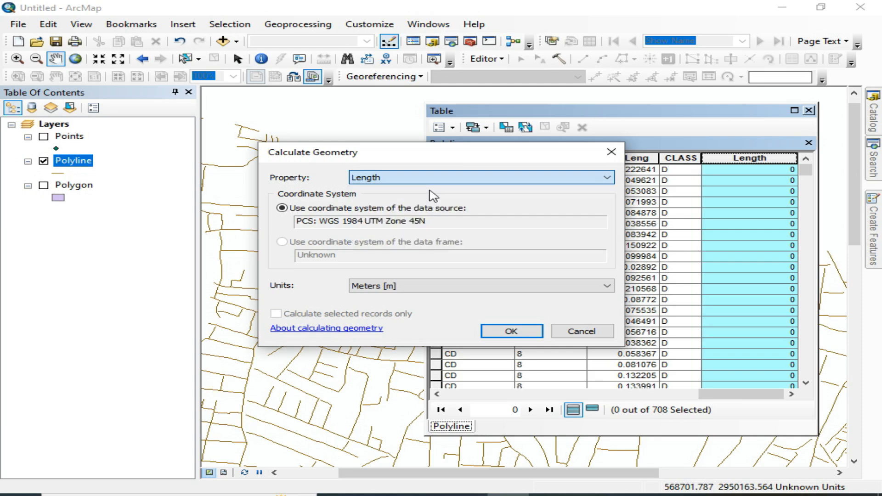
{"action": "left_click", "coordinate": [511, 331]}
{"action": "left_click", "coordinate": [403, 276]}
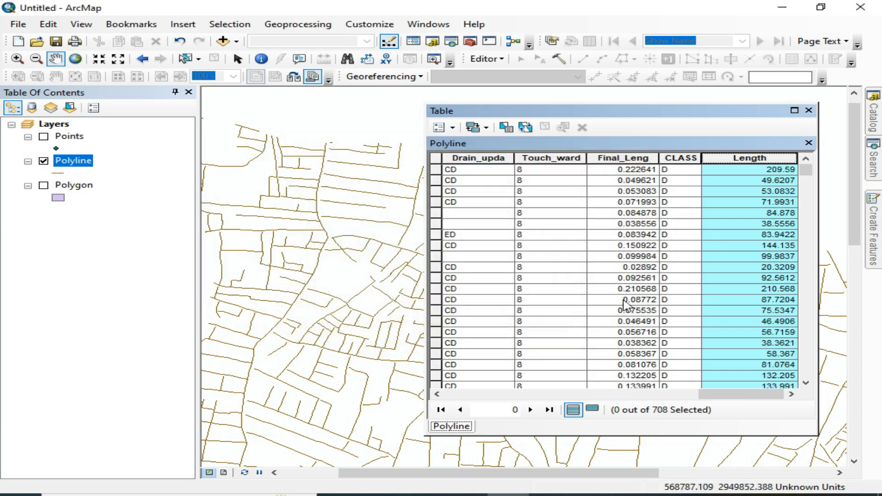
Review the calculated Length values and open the field's statistics to examine the sum, minimum, count and standard deviation
{"action": "scroll", "coordinate": [760, 199], "scroll_direction": "down", "scroll_amount": 20}
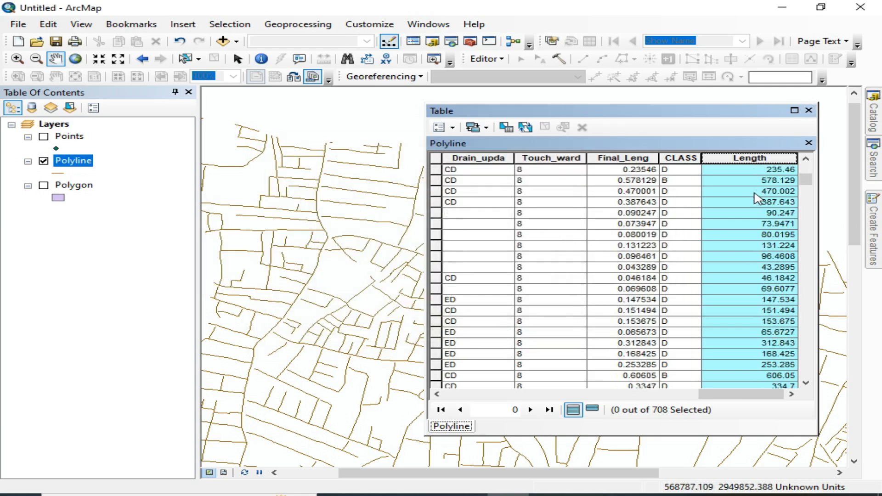
{"action": "scroll", "coordinate": [770, 212], "scroll_direction": "down", "scroll_amount": 20}
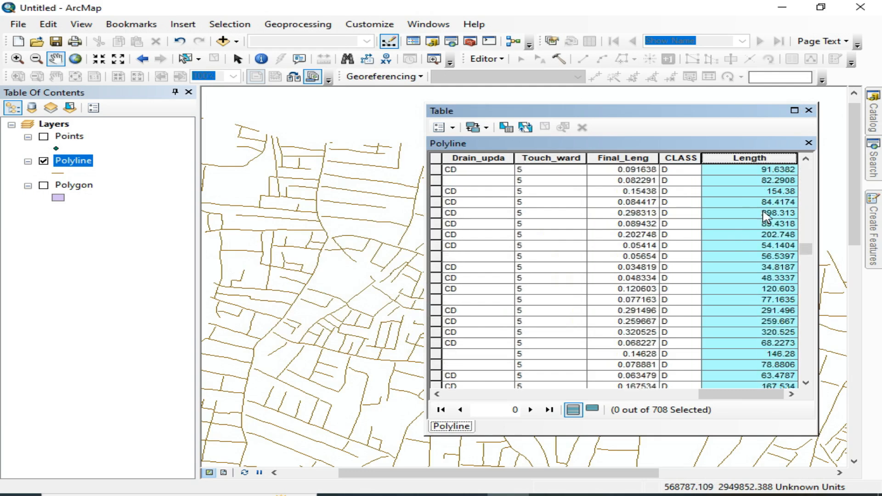
{"action": "scroll", "coordinate": [758, 224], "scroll_direction": "down", "scroll_amount": 20}
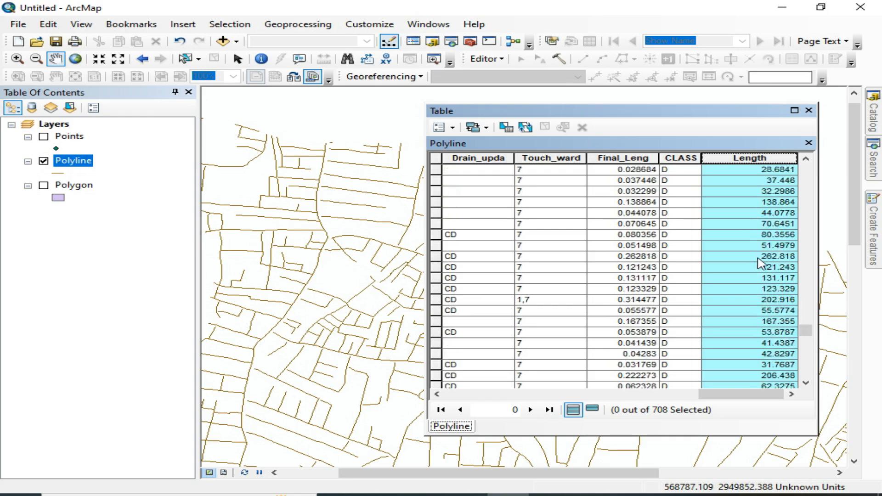
{"action": "mouse_move", "coordinate": [762, 393]}
{"action": "left_mouse_down"}
{"action": "mouse_move", "coordinate": [509, 408]}
{"action": "mouse_move", "coordinate": [775, 392]}
{"action": "left_mouse_up"}
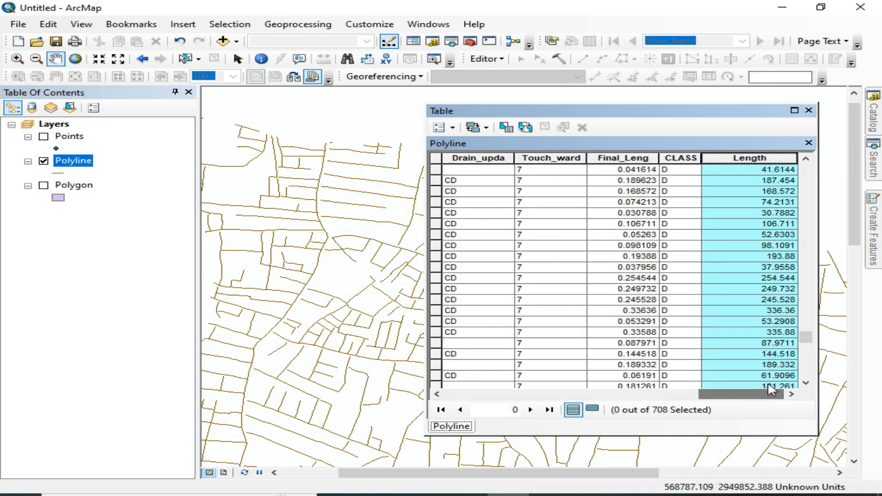
{"action": "right_click", "coordinate": [749, 168]}
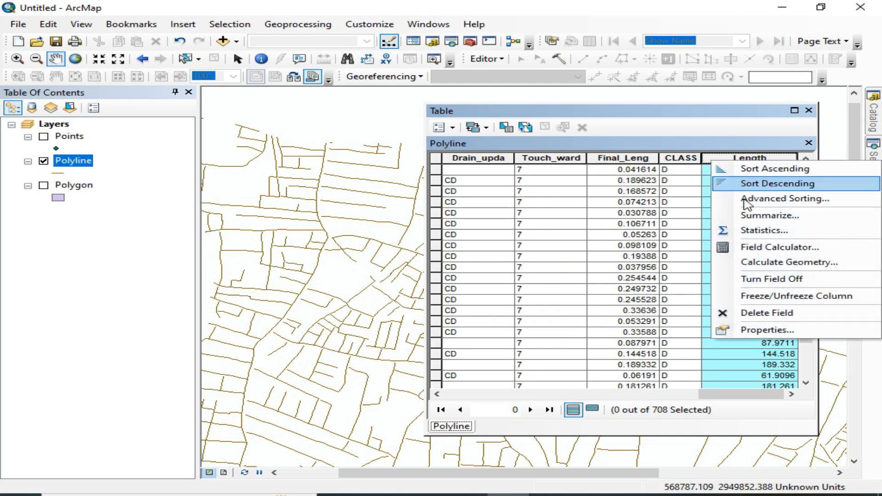
{"action": "left_click", "coordinate": [746, 232]}
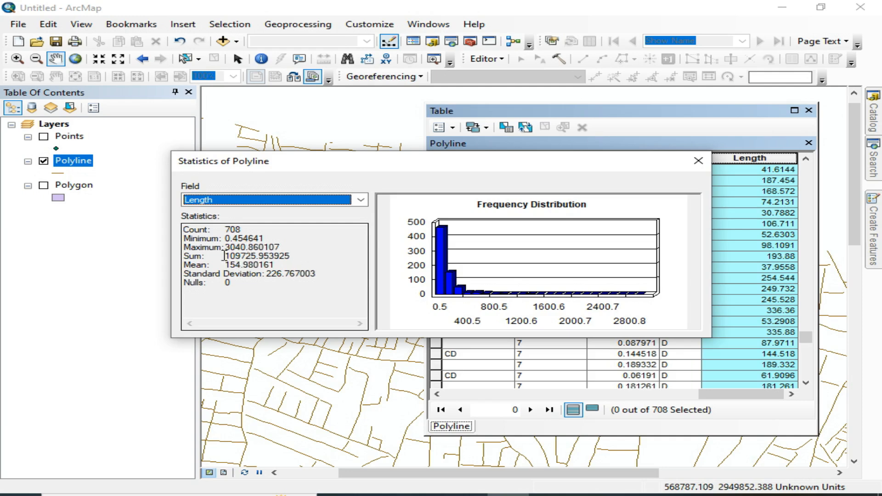
{"action": "left_click_drag", "start_coordinate": [224, 256], "coordinate": [297, 252]}
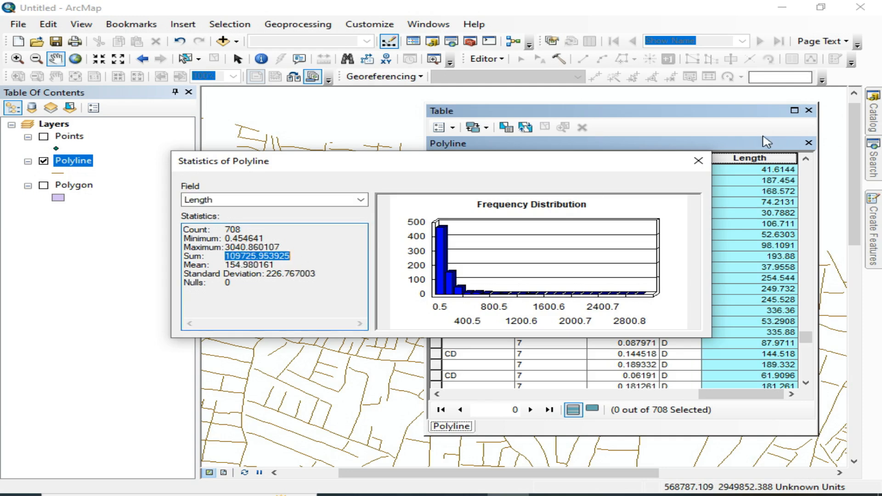
{"action": "left_click", "coordinate": [234, 252]}
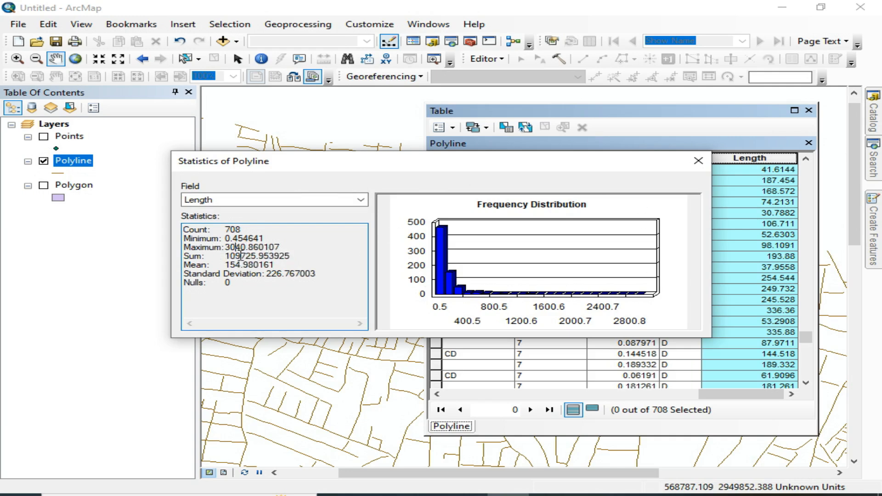
{"action": "left_click_drag", "start_coordinate": [226, 255], "coordinate": [293, 254]}
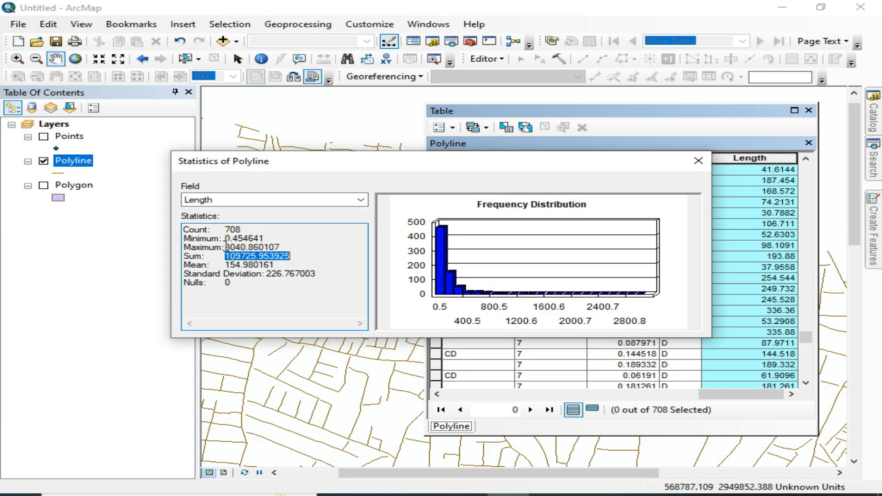
{"action": "left_click_drag", "start_coordinate": [226, 247], "coordinate": [280, 235]}
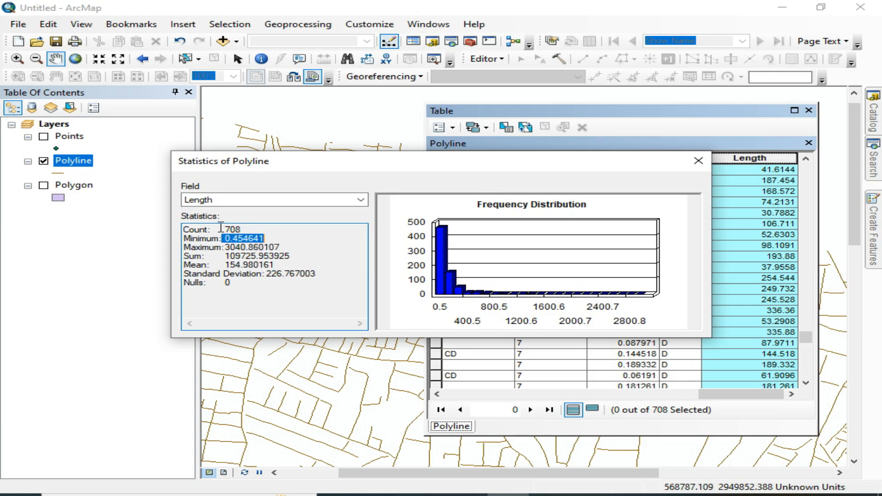
{"action": "left_click_drag", "start_coordinate": [222, 229], "coordinate": [242, 229]}
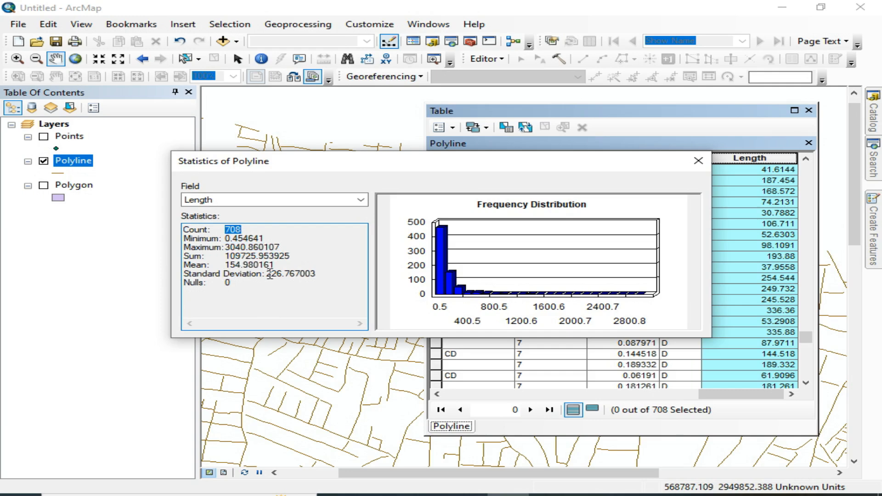
{"action": "left_click_drag", "start_coordinate": [269, 273], "coordinate": [320, 274]}
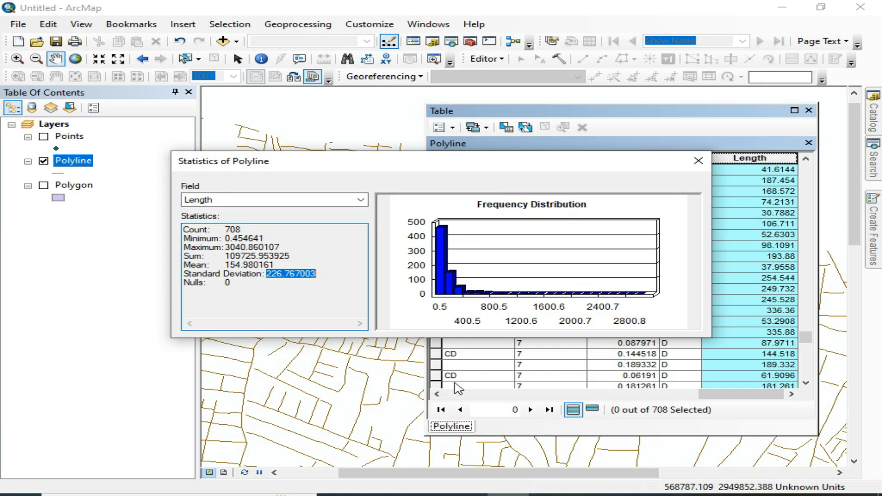
Check which Polyline fields are available for statistics, keep Length selected and close the statistics
{"action": "left_click", "coordinate": [277, 208]}
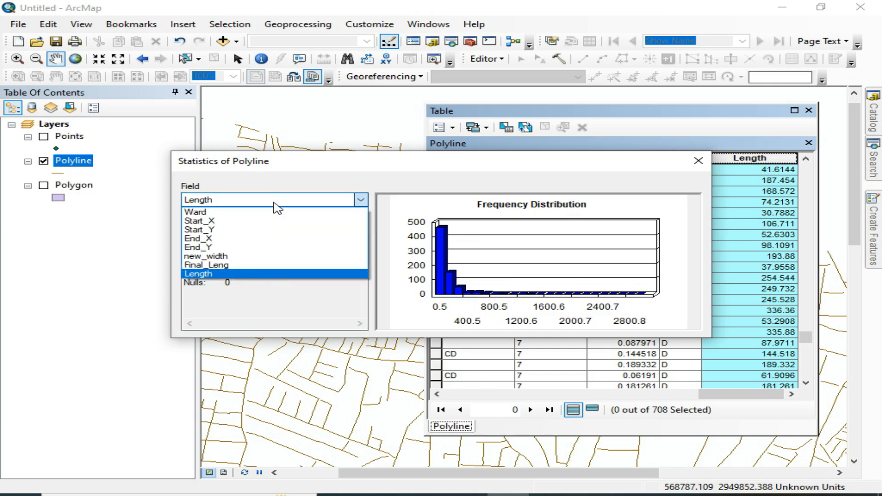
{"action": "left_click", "coordinate": [274, 205]}
{"action": "left_click", "coordinate": [274, 205]}
{"action": "left_click", "coordinate": [274, 205]}
{"action": "left_click", "coordinate": [275, 206]}
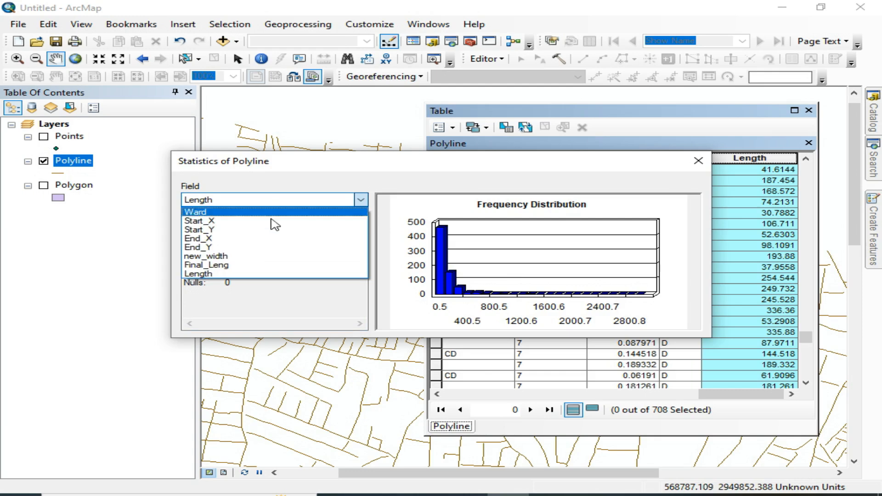
{"action": "left_click", "coordinate": [313, 200]}
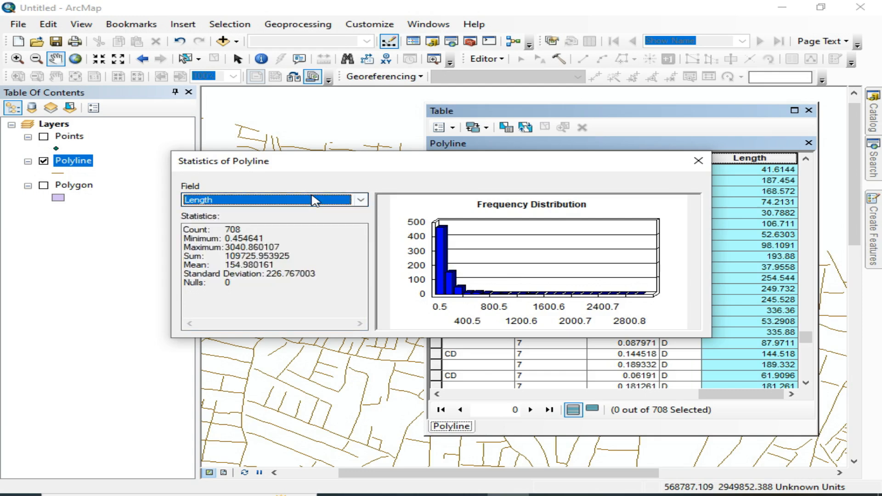
{"action": "left_click", "coordinate": [314, 200]}
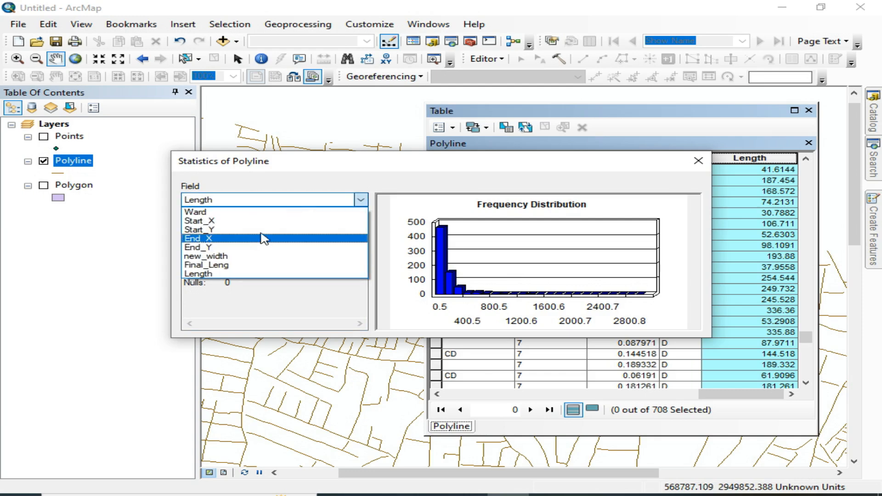
{"action": "left_click", "coordinate": [328, 201]}
{"action": "left_click", "coordinate": [698, 160]}
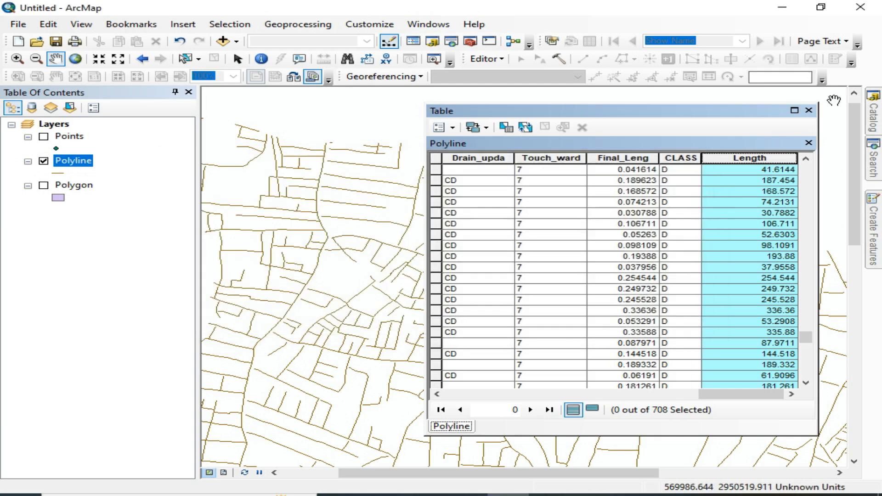
Close the Polyline table, hide the Polyline layer and show the Polygon layer to inspect its shapes on the map
{"action": "left_click", "coordinate": [808, 110]}
{"action": "scroll", "coordinate": [541, 197], "scroll_direction": "up", "scroll_amount": 3}
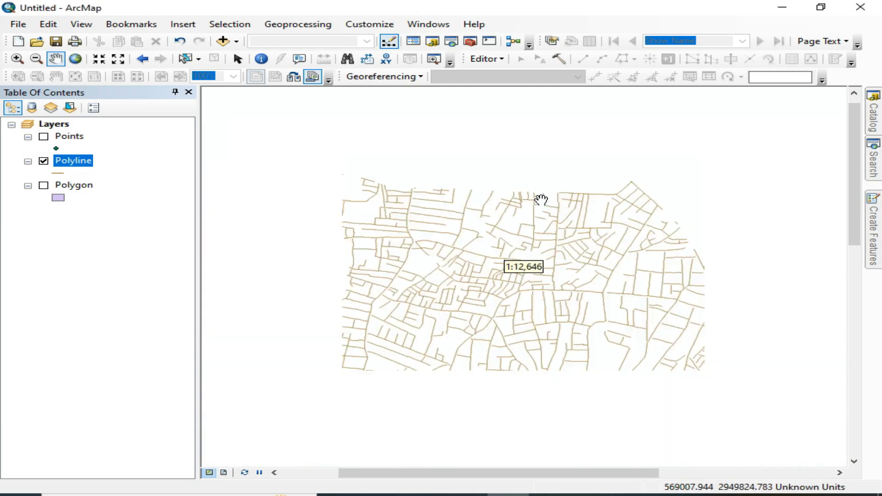
{"action": "left_click", "coordinate": [43, 161]}
{"action": "left_click", "coordinate": [44, 185]}
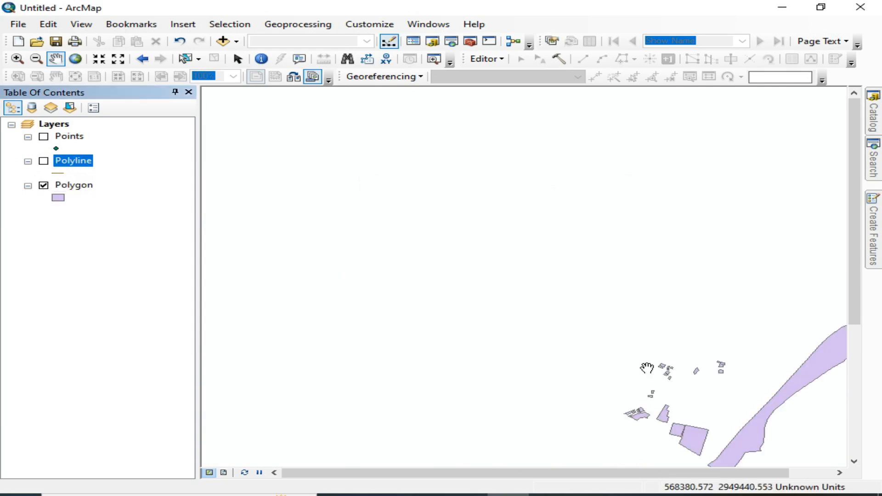
{"action": "scroll", "coordinate": [421, 309], "scroll_direction": "down", "scroll_amount": 4}
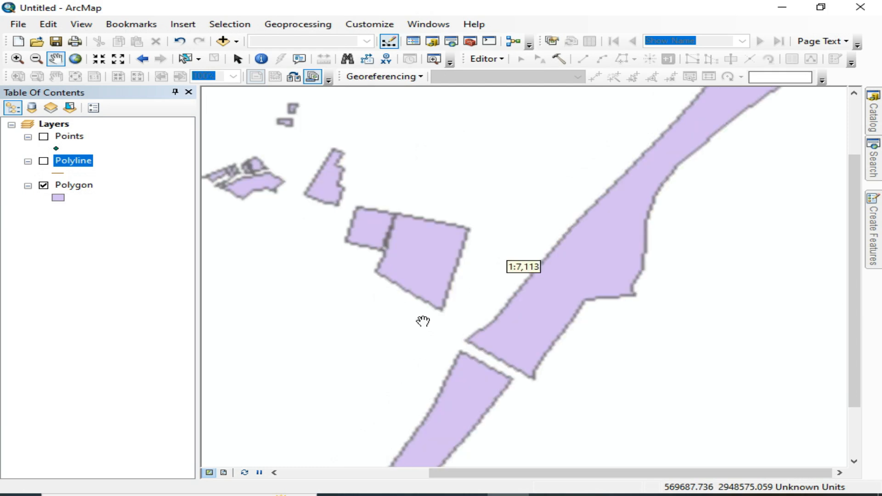
{"action": "left_click_drag", "start_coordinate": [379, 186], "coordinate": [416, 225]}
Open the Polygon layer's attribute table and add a field named Area with type Float
{"action": "right_click", "coordinate": [72, 188]}
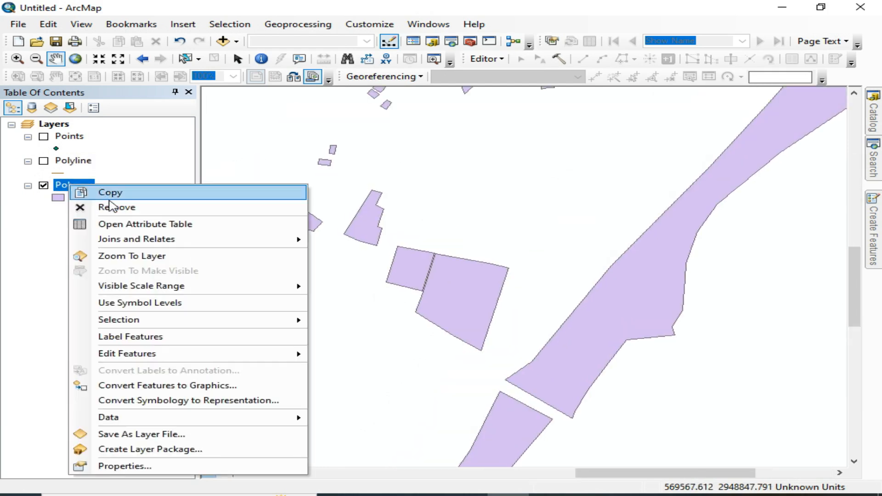
{"action": "left_click", "coordinate": [102, 223]}
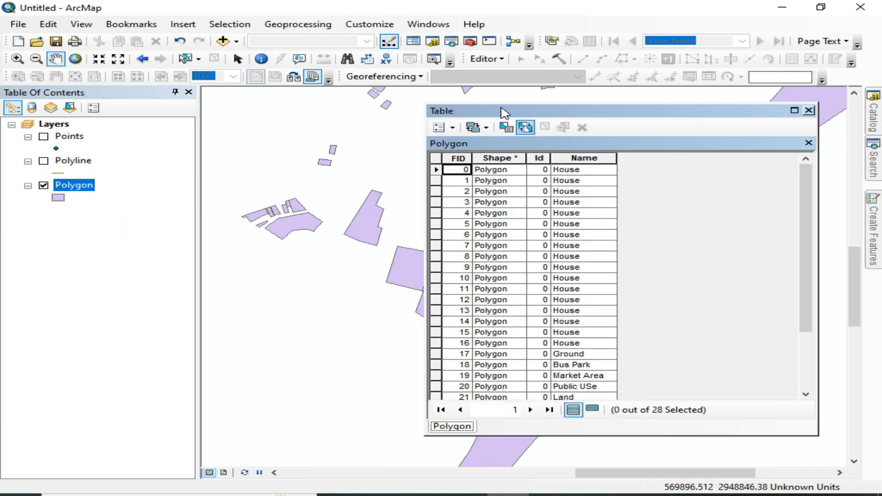
{"action": "left_click", "coordinate": [440, 127]}
{"action": "left_click", "coordinate": [471, 224]}
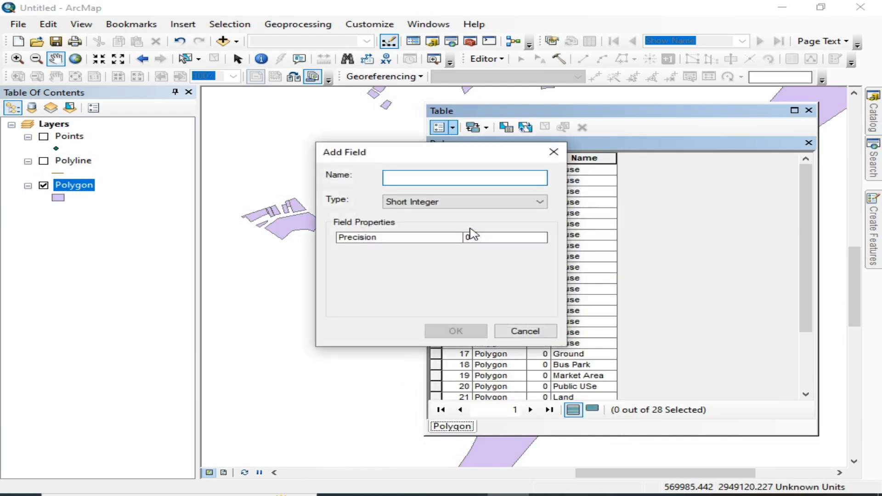
{"action": "type", "text": "Area"}
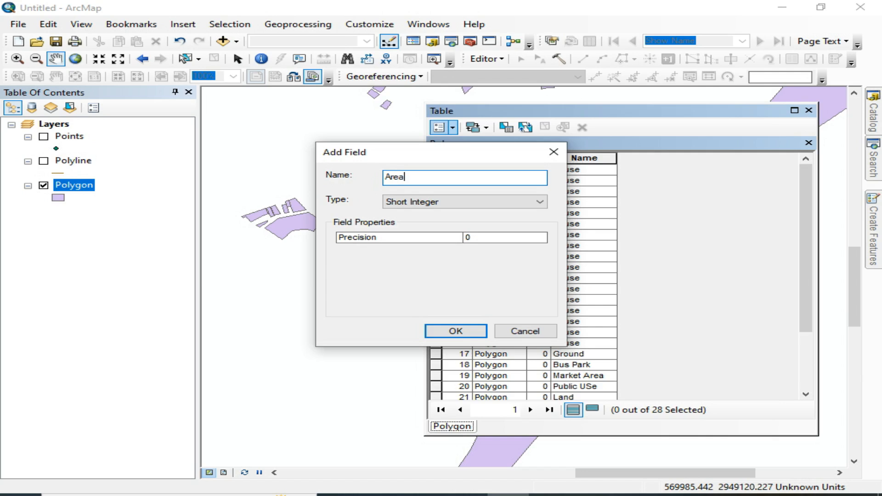
{"action": "left_click", "coordinate": [453, 202]}
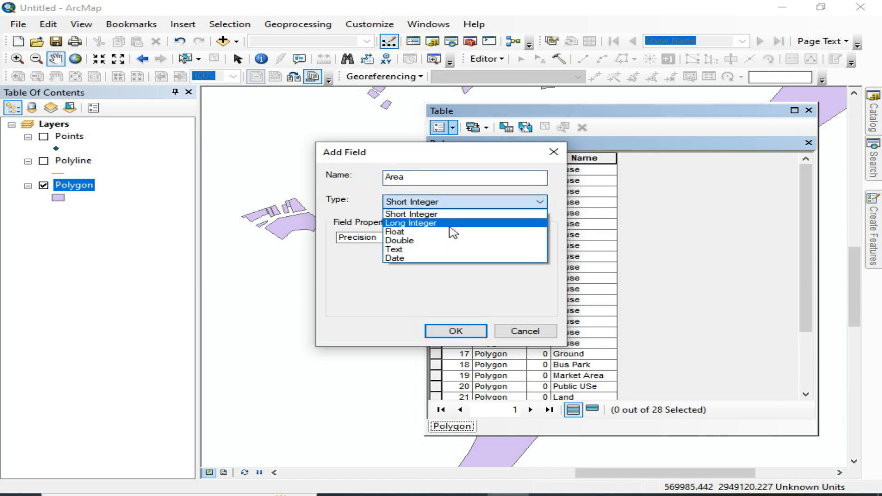
{"action": "left_click", "coordinate": [453, 230]}
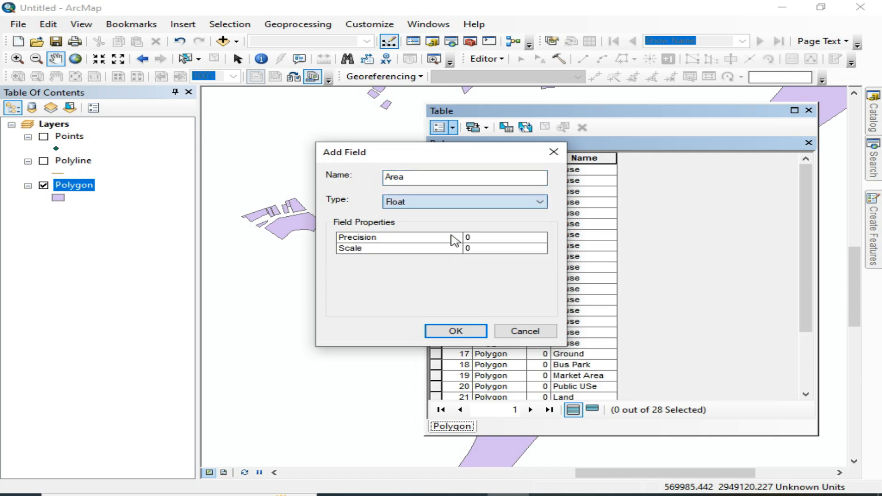
{"action": "left_click", "coordinate": [472, 331]}
Calculate the geometry of the Polygon table's Area field as Area in Square Meters, using the data source's coordinate system
{"action": "left_click", "coordinate": [666, 159]}
{"action": "right_click", "coordinate": [666, 163]}
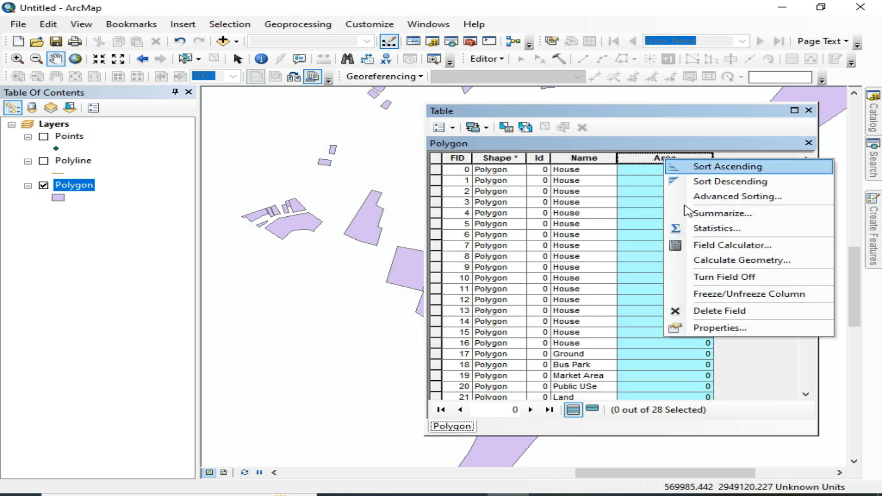
{"action": "left_click", "coordinate": [706, 260]}
{"action": "left_click", "coordinate": [426, 278]}
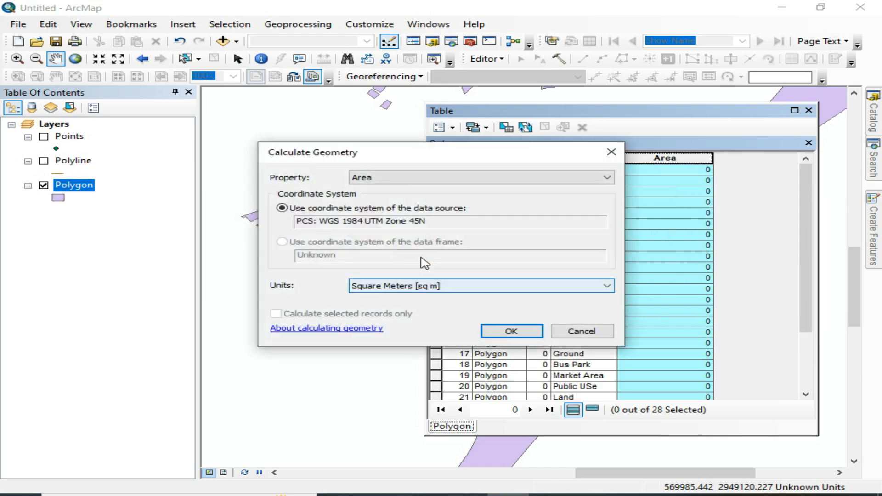
{"action": "left_click", "coordinate": [409, 183]}
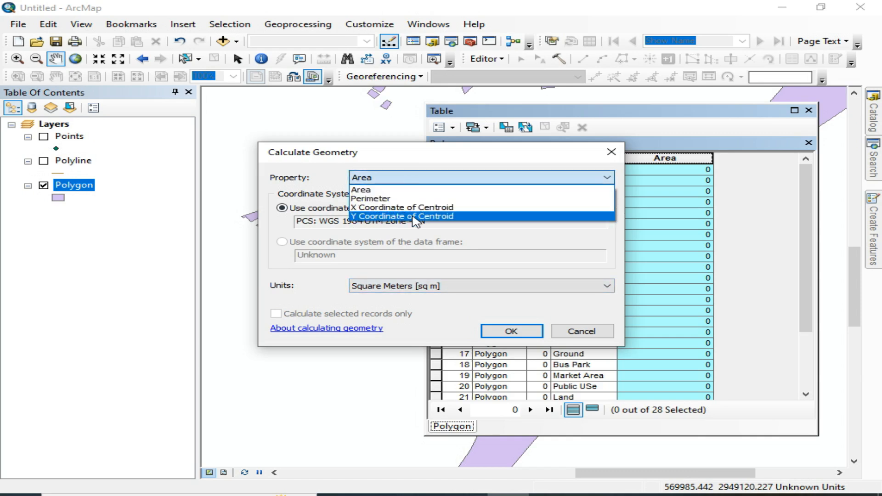
{"action": "left_click", "coordinate": [418, 191]}
{"action": "left_click", "coordinate": [467, 289]}
{"action": "left_click", "coordinate": [468, 289]}
{"action": "left_click", "coordinate": [465, 291]}
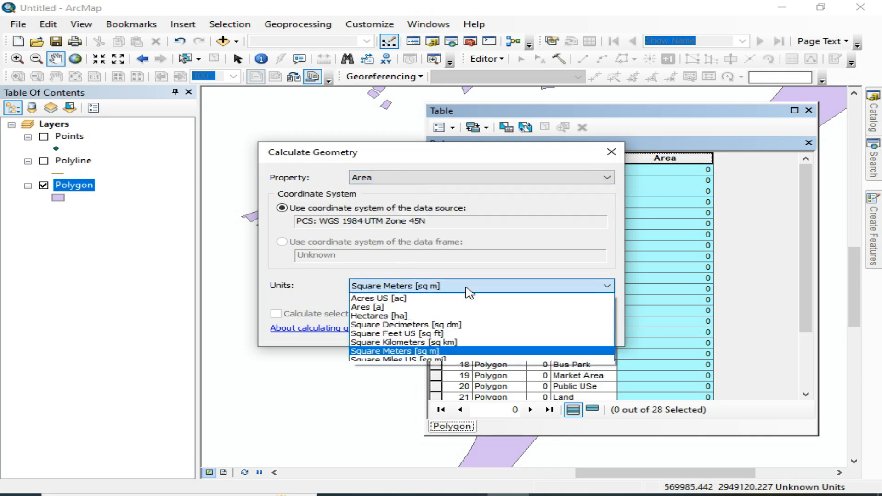
{"action": "left_click", "coordinate": [437, 290]}
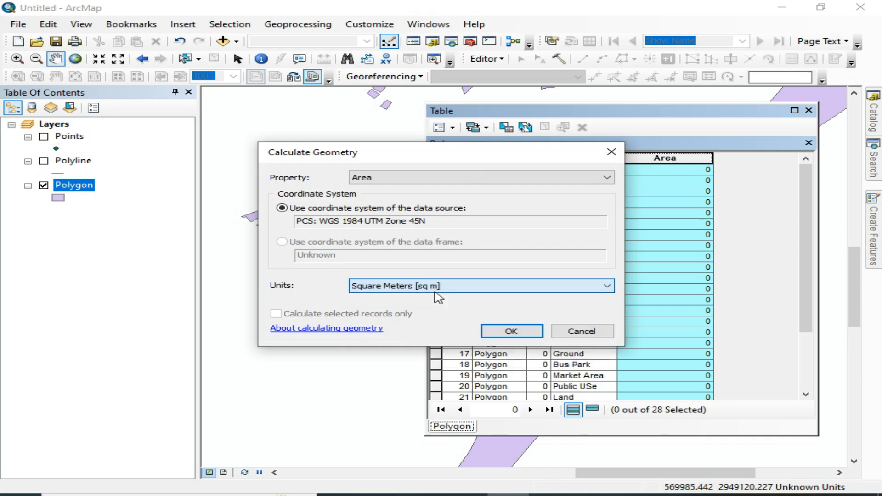
{"action": "left_click", "coordinate": [518, 335]}
{"action": "left_click", "coordinate": [431, 283]}
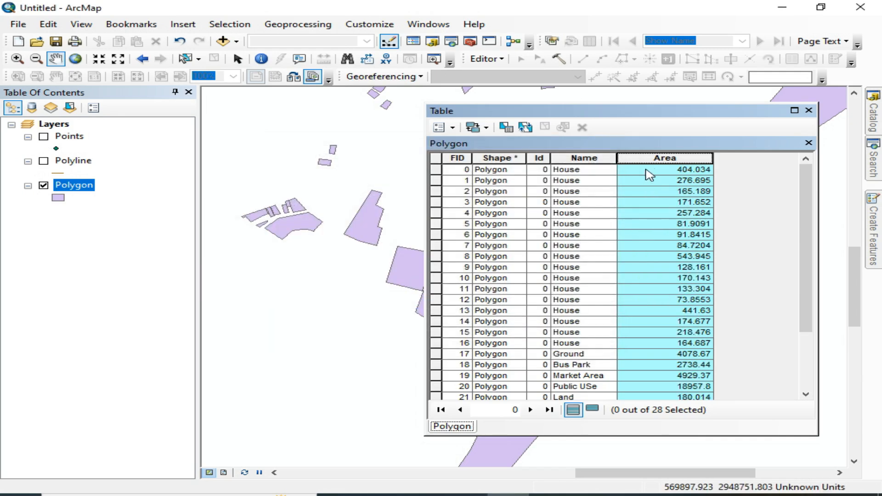
Open the Area field's statistics, examine the sum, mean and standard deviation, and close them
{"action": "right_click", "coordinate": [658, 165]}
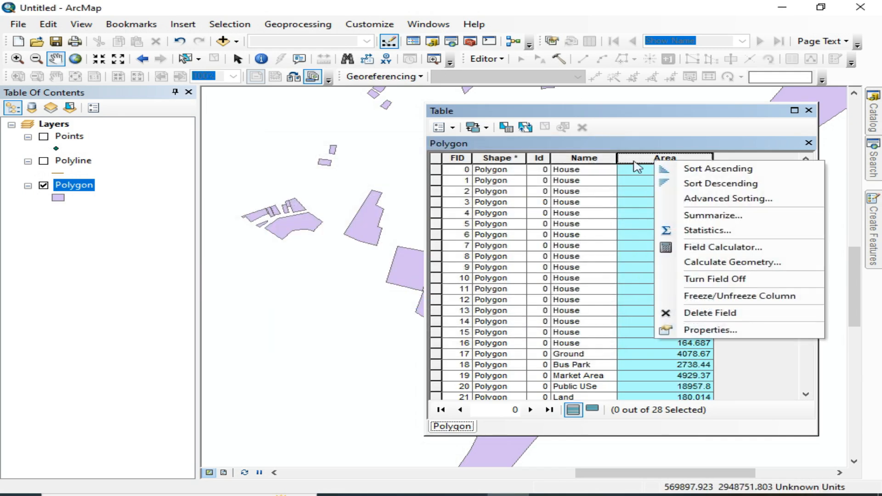
{"action": "left_click", "coordinate": [679, 232]}
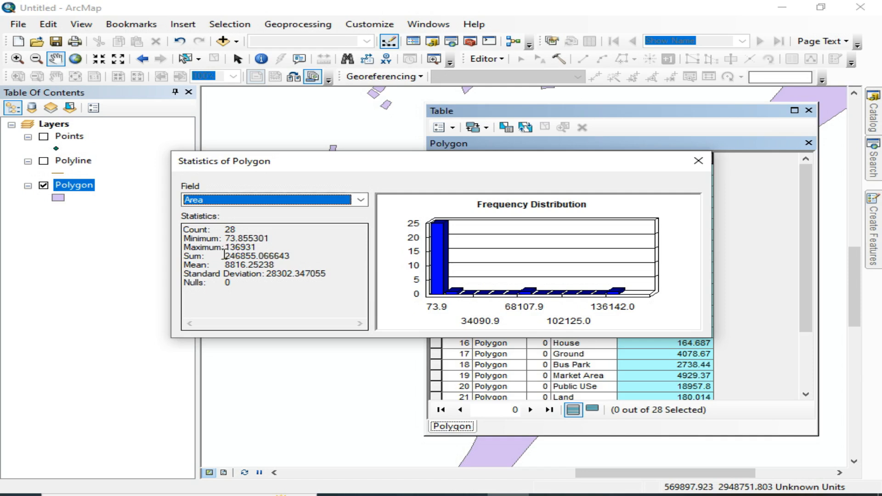
{"action": "left_click_drag", "start_coordinate": [223, 255], "coordinate": [274, 253]}
{"action": "left_click_drag", "start_coordinate": [217, 265], "coordinate": [247, 268]}
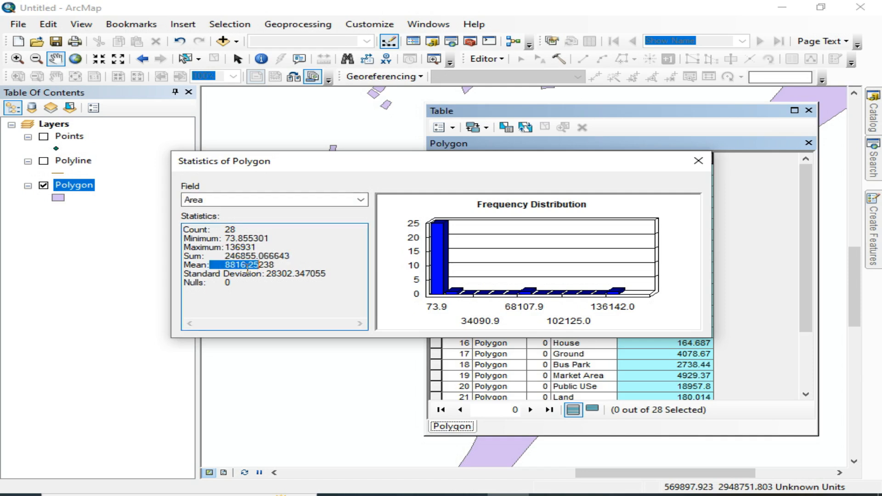
{"action": "double_click", "coordinate": [276, 274]}
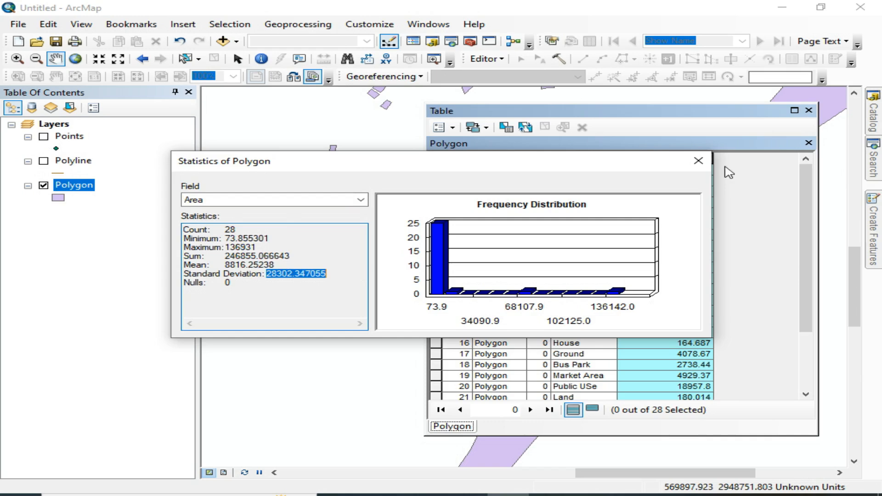
{"action": "left_click", "coordinate": [698, 160]}
Add a field named Perimeter with type Float to the Polygon table
{"action": "left_click", "coordinate": [440, 128]}
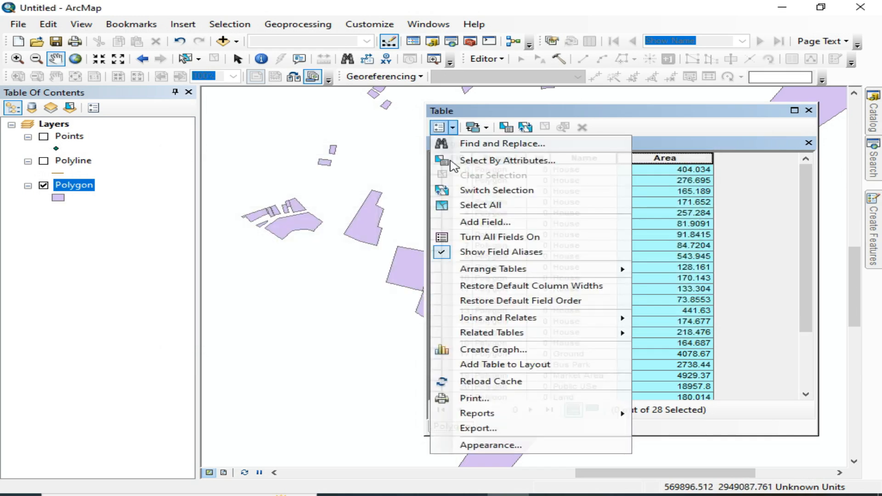
{"action": "left_click", "coordinate": [461, 222]}
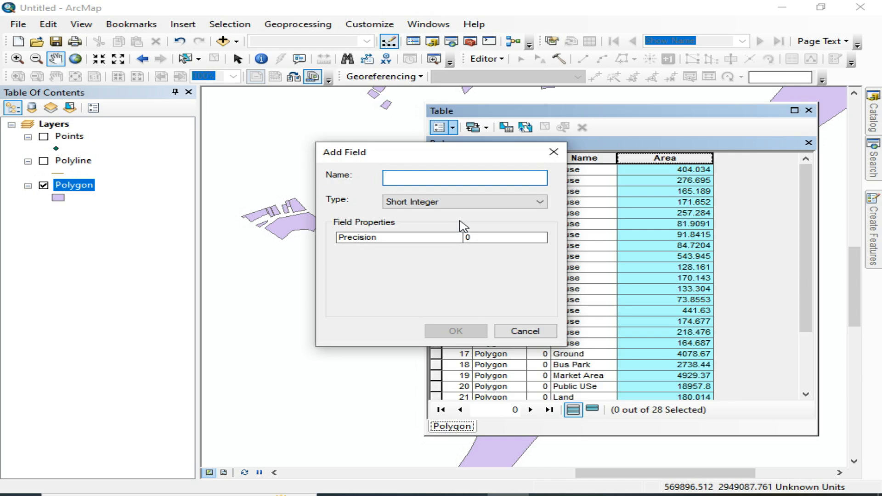
{"action": "type", "text": "Perimeter"}
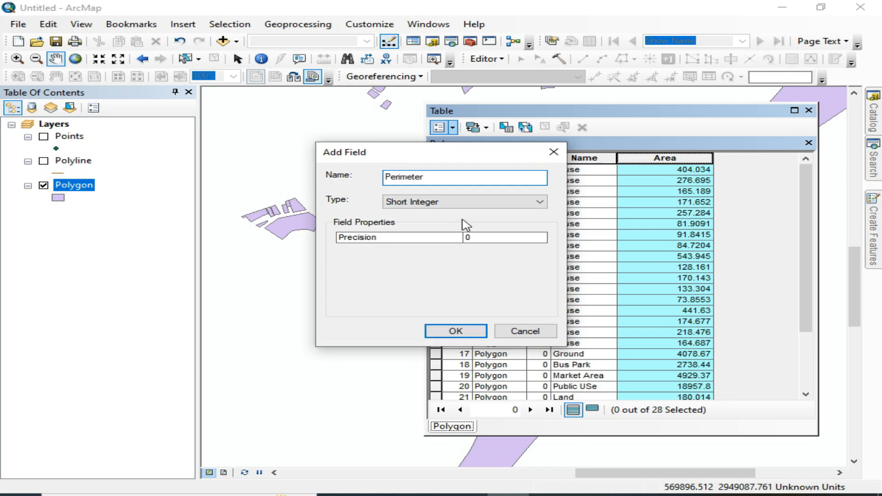
{"action": "left_click", "coordinate": [449, 205]}
{"action": "left_click", "coordinate": [449, 238]}
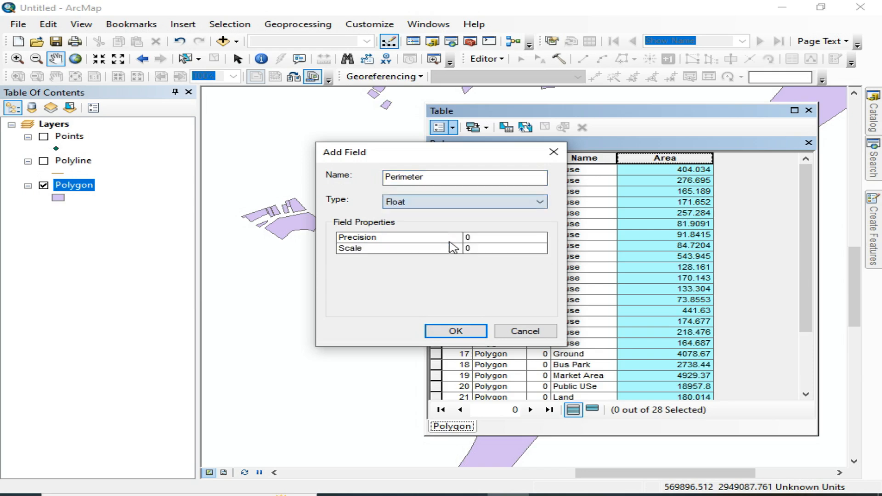
{"action": "left_click", "coordinate": [459, 331]}
Calculate the geometry of the Perimeter field as Perimeter in Meters, using the data source's coordinate system
{"action": "right_click", "coordinate": [758, 157]}
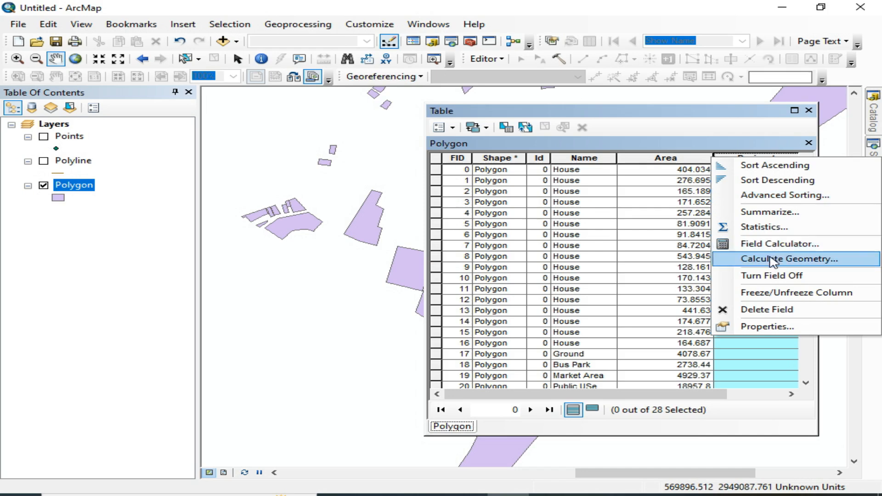
{"action": "left_click", "coordinate": [774, 259]}
{"action": "left_click", "coordinate": [400, 276]}
{"action": "left_click", "coordinate": [394, 178]}
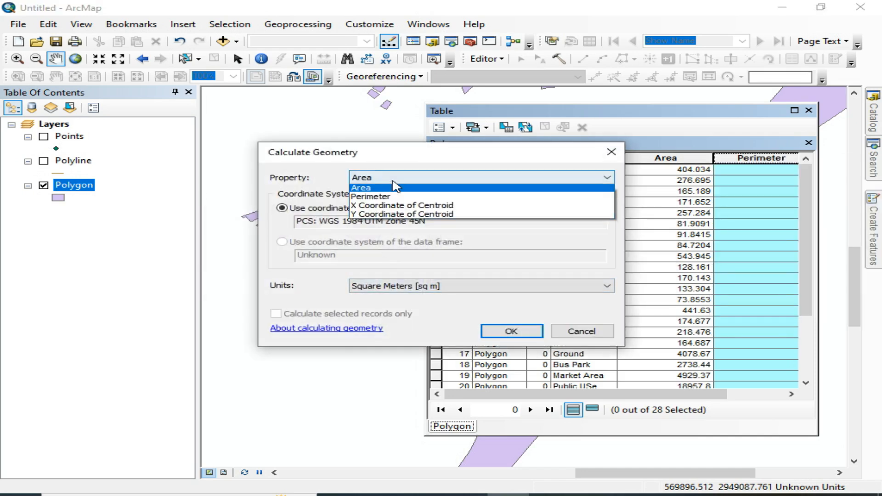
{"action": "left_click", "coordinate": [394, 197]}
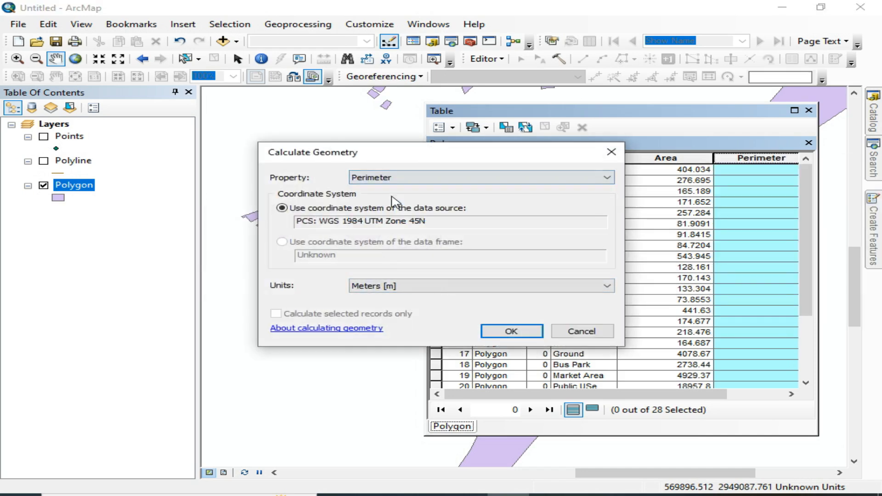
{"action": "left_click", "coordinate": [511, 331]}
{"action": "left_click", "coordinate": [400, 277]}
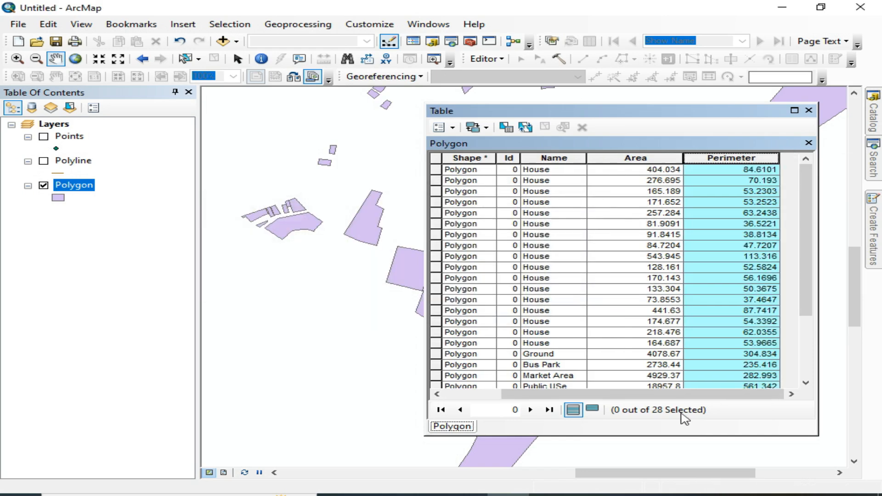
Open the Perimeter field's statistics, switch them to the Area field for comparison and return to Perimeter
{"action": "right_click", "coordinate": [723, 161]}
{"action": "left_click", "coordinate": [760, 230]}
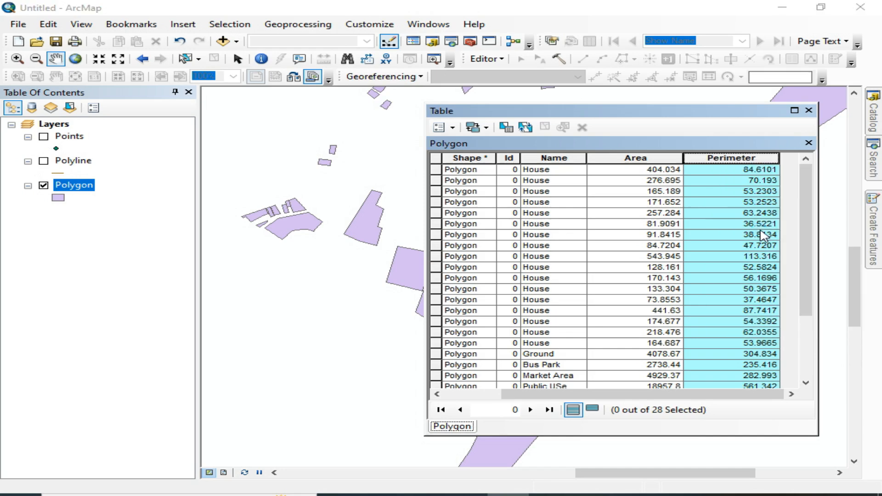
{"action": "left_click", "coordinate": [256, 201]}
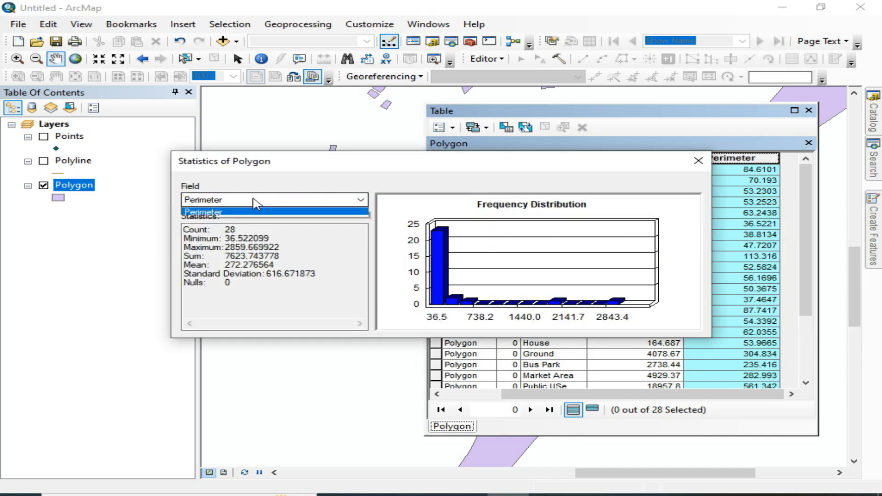
{"action": "left_click", "coordinate": [252, 221]}
{"action": "left_click", "coordinate": [257, 204]}
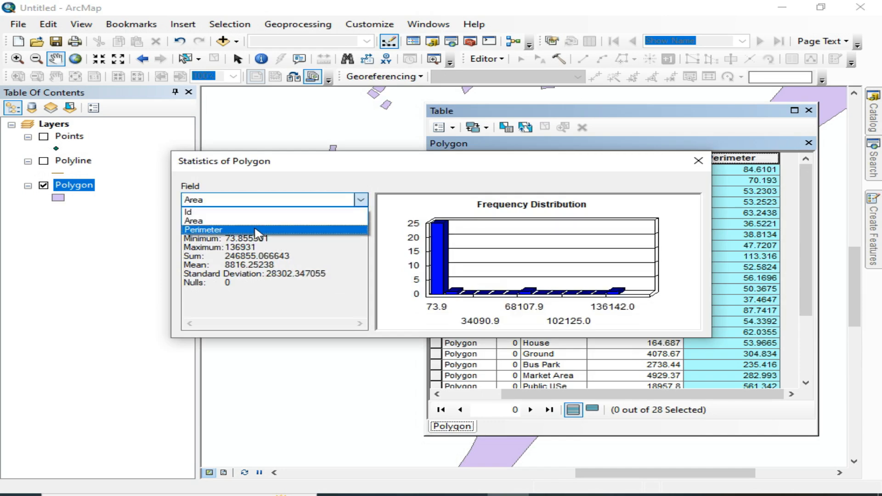
{"action": "left_click", "coordinate": [253, 229]}
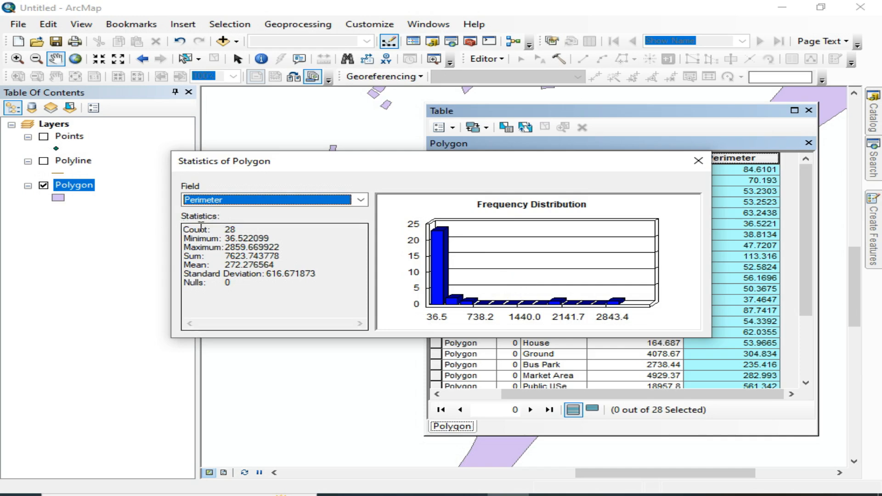
Examine the Perimeter statistics from count to nulls, including the mean and standard deviation, and close them
{"action": "left_click_drag", "start_coordinate": [185, 228], "coordinate": [262, 284]}
{"action": "left_click", "coordinate": [202, 243]}
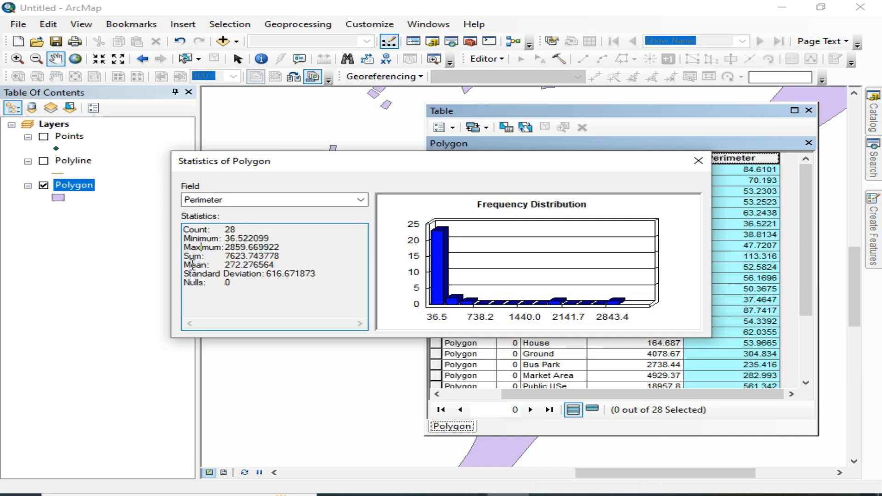
{"action": "double_click", "coordinate": [248, 265]}
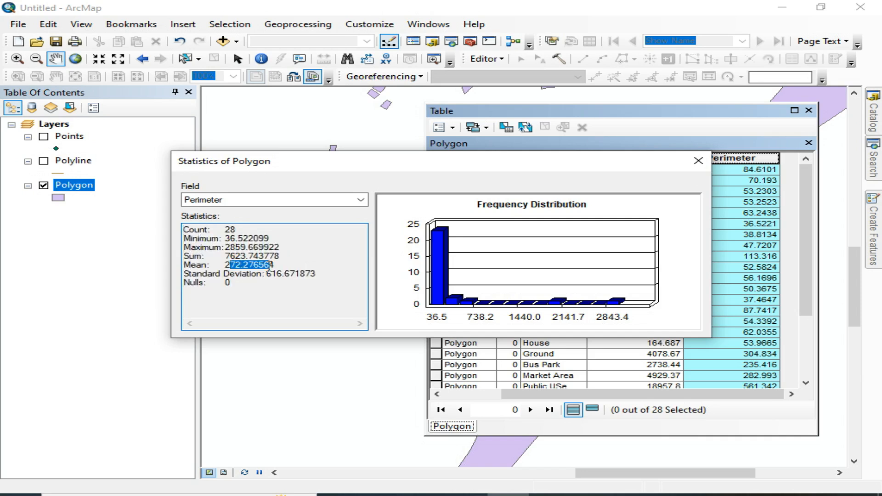
{"action": "double_click", "coordinate": [305, 273]}
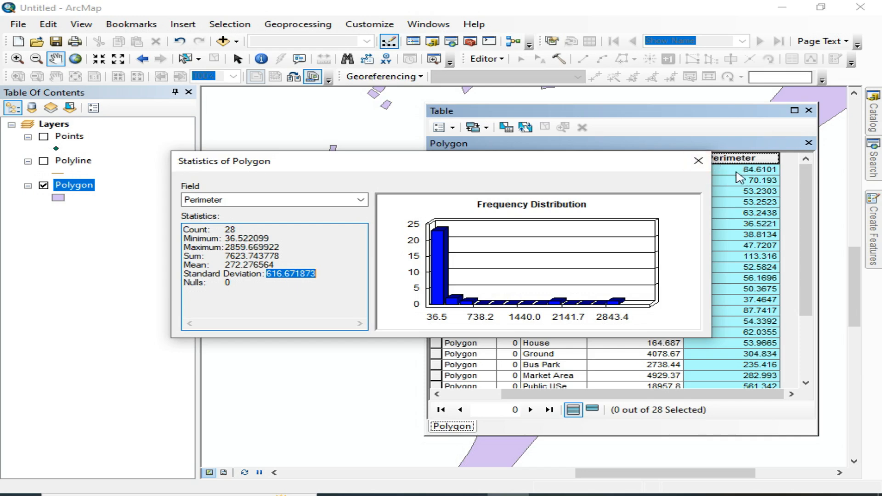
{"action": "left_click", "coordinate": [698, 161]}
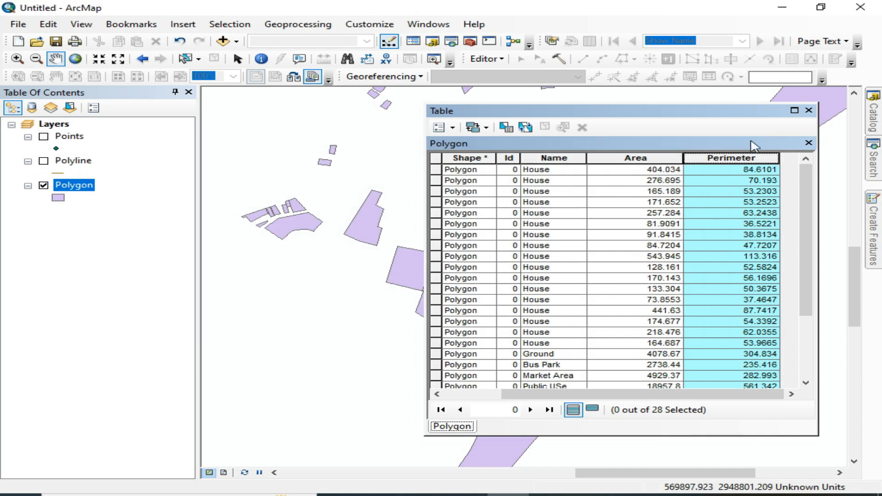
Close and reopen the Polygon attribute table, and inspect the polygon shapes on the map beside it
{"action": "left_click", "coordinate": [808, 110]}
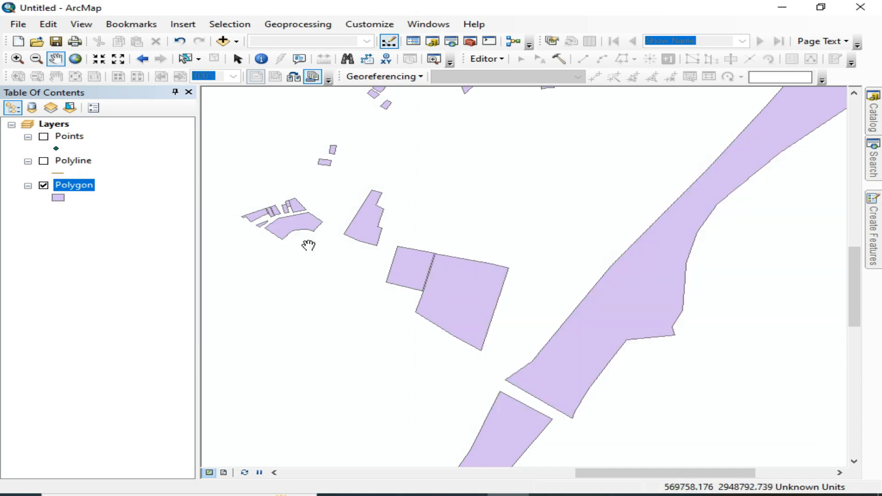
{"action": "right_click", "coordinate": [81, 187]}
{"action": "left_click", "coordinate": [143, 224]}
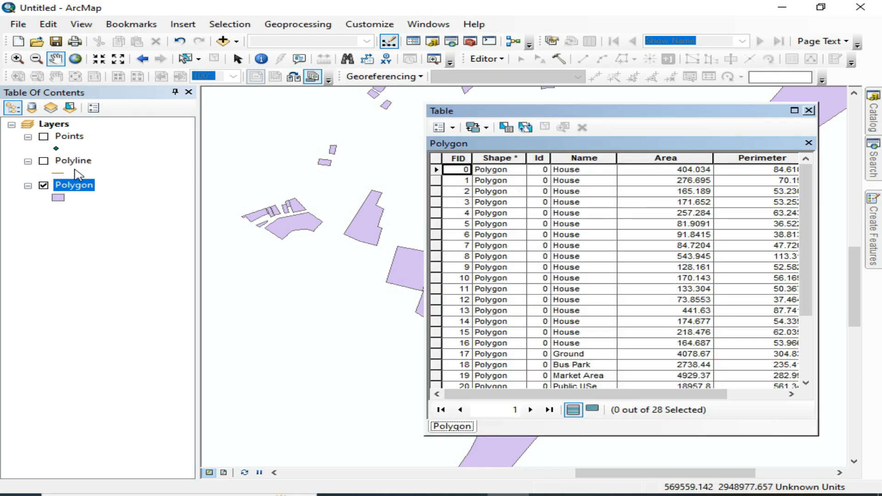
{"action": "left_click_drag", "start_coordinate": [326, 242], "coordinate": [297, 254]}
{"action": "scroll", "coordinate": [309, 234], "scroll_direction": "up", "scroll_amount": 2}
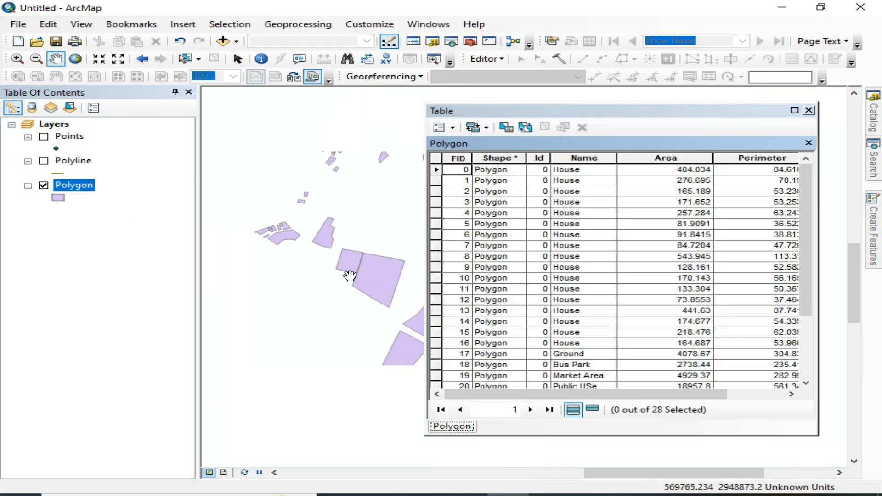
{"action": "scroll", "coordinate": [322, 262], "scroll_direction": "up", "scroll_amount": 5}
{"action": "scroll", "coordinate": [303, 245], "scroll_direction": "down", "scroll_amount": 3}
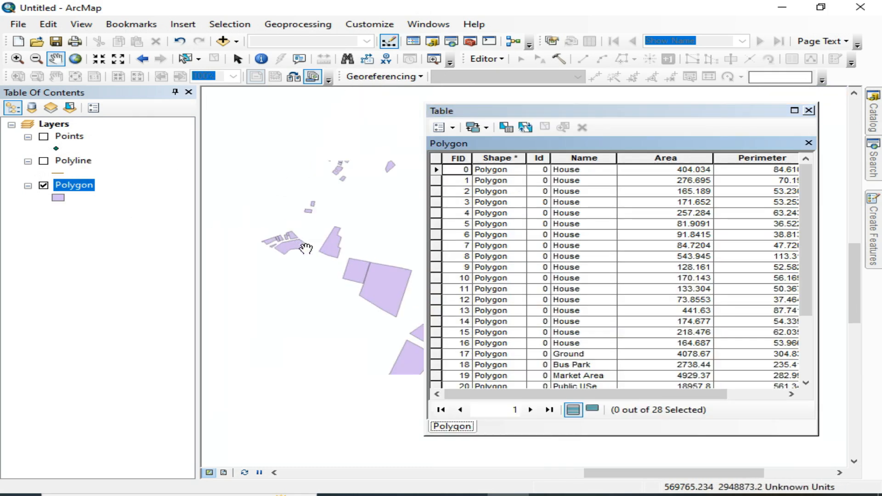